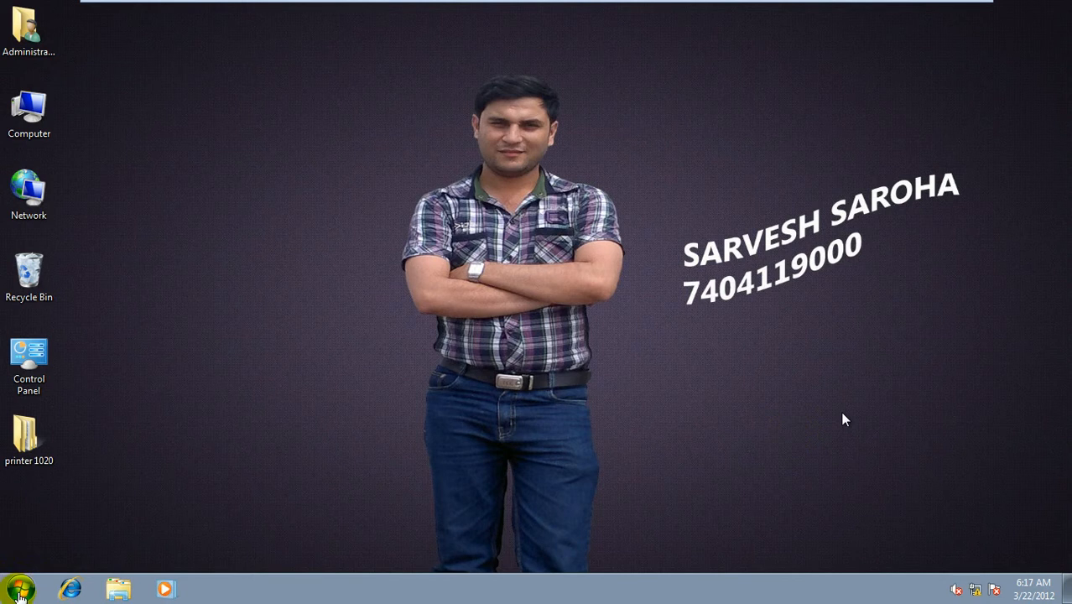
# - Open a Command Prompt window by running cmd
pyautogui.click(18, 594)
pyautogui.click(19, 594)
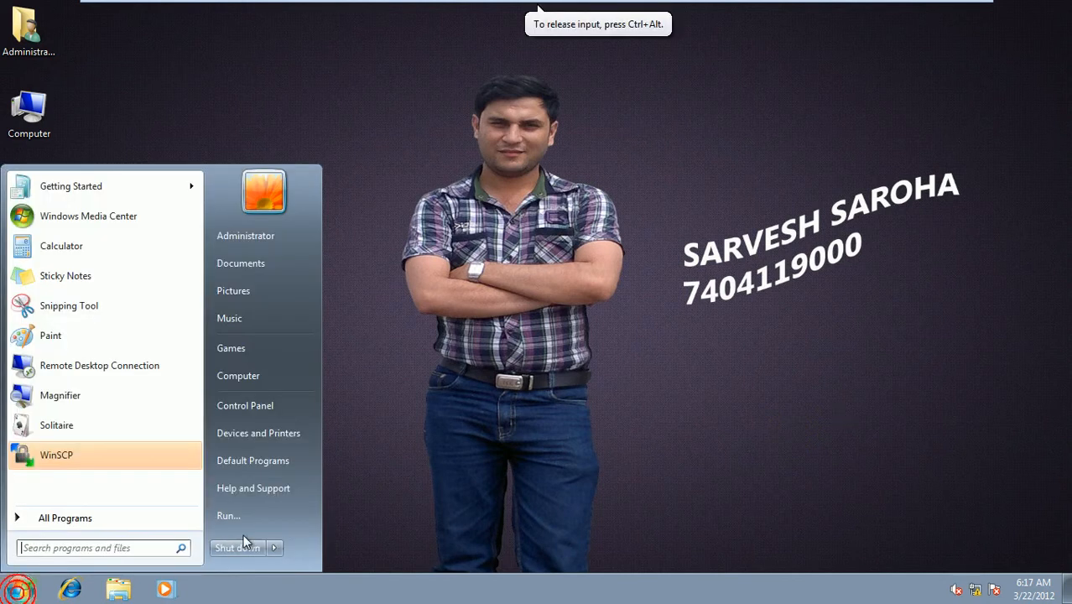
pyautogui.click(268, 512)
pyautogui.write('c')
pyautogui.click(262, 515)
pyautogui.press('Return')
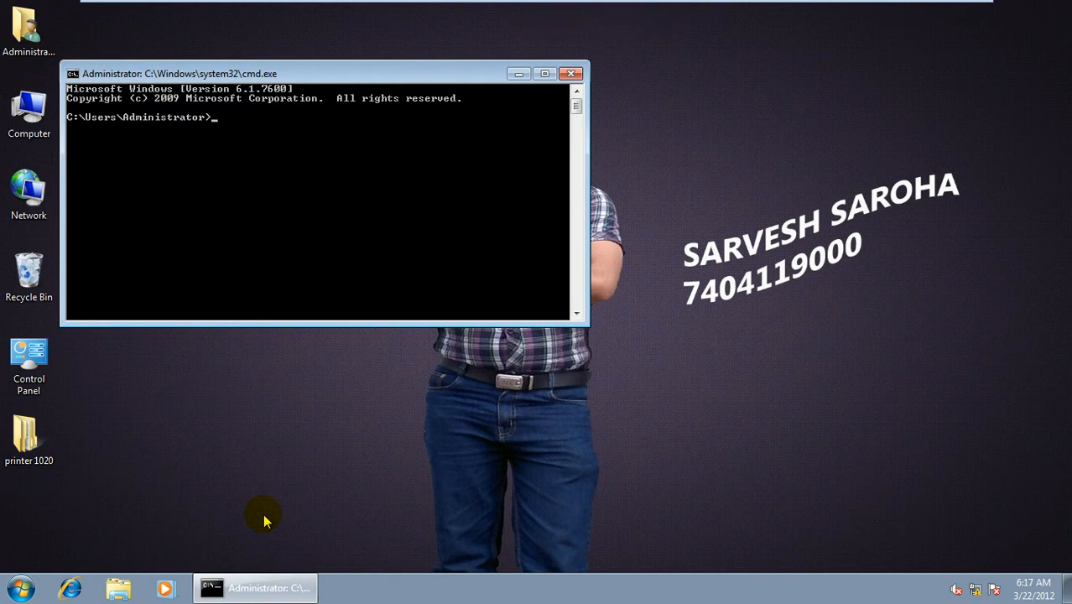
# - Change to the root of drive C: and create a folder named recoverykeys with the md command
pyautogui.write('cd')
pyautogui.press('Return')
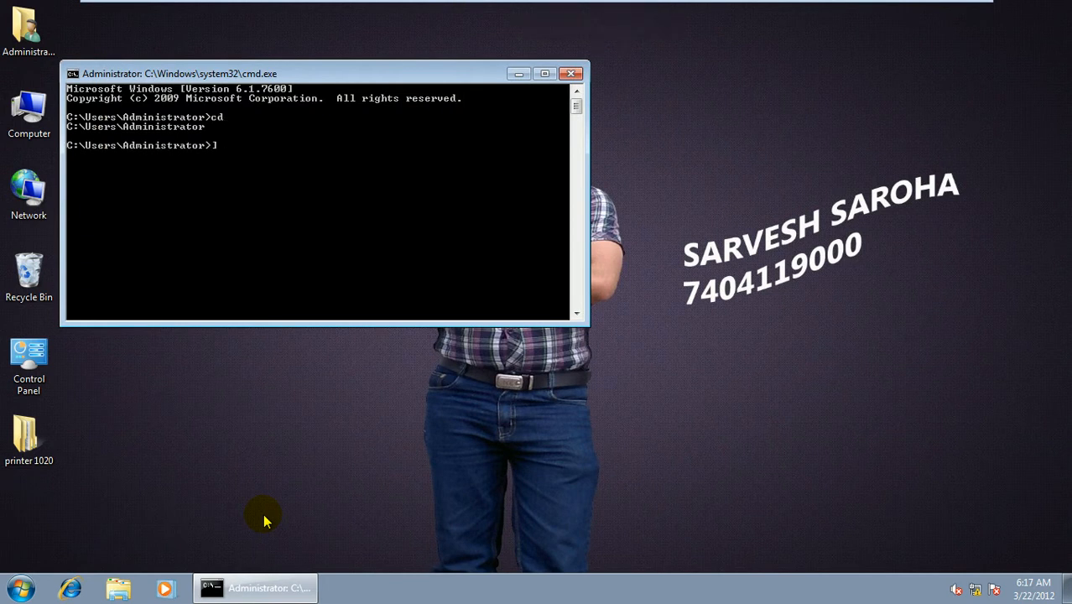
pyautogui.write('cd\\')
pyautogui.press('Return')
pyautogui.write('md recoverykeys')
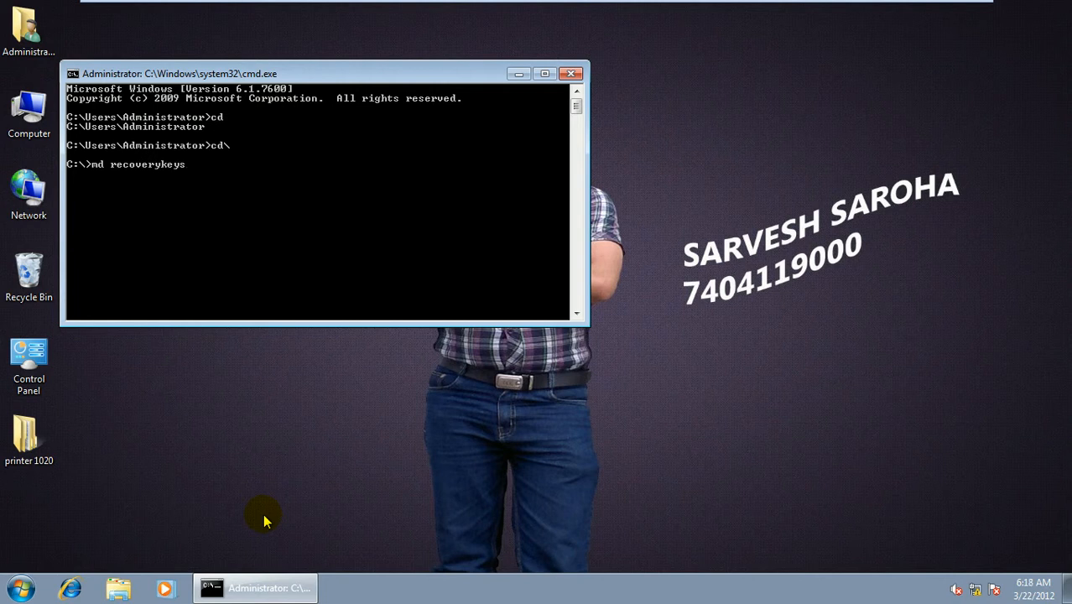
pyautogui.press('Return')
# - Change the command line's current directory to the recoverykeys folder
pyautogui.write('cd Recoveryk')
pyautogui.press('Tab')
pyautogui.press('Return')
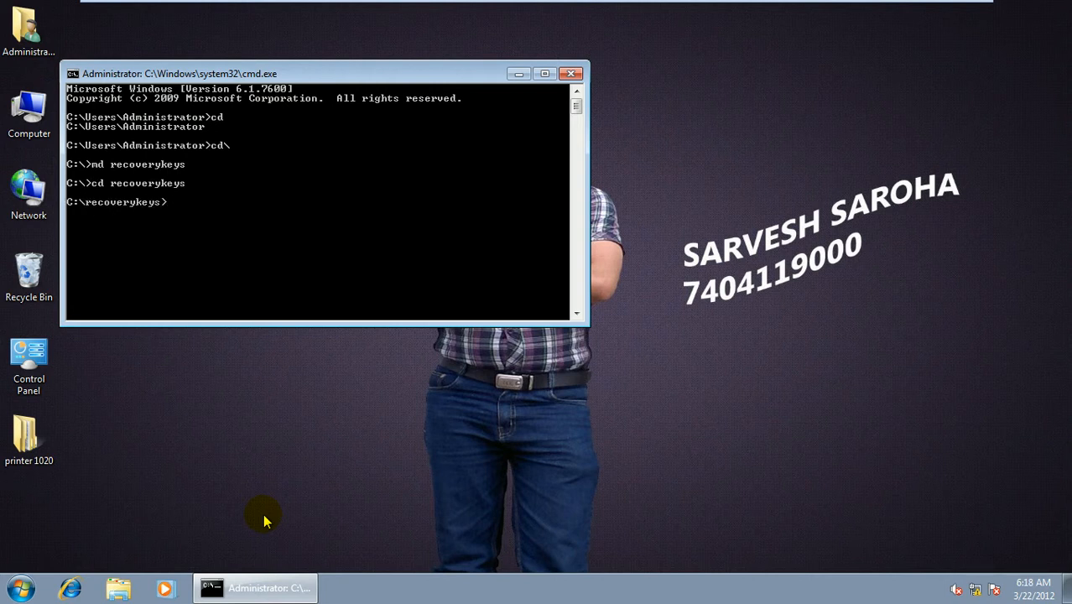
# - Generate recovery certificate files with cipher /r:administrator, entering and confirming the .PFX password, and exit the command line
pyautogui.write('cipher /r')
pyautogui.write(':administrator')
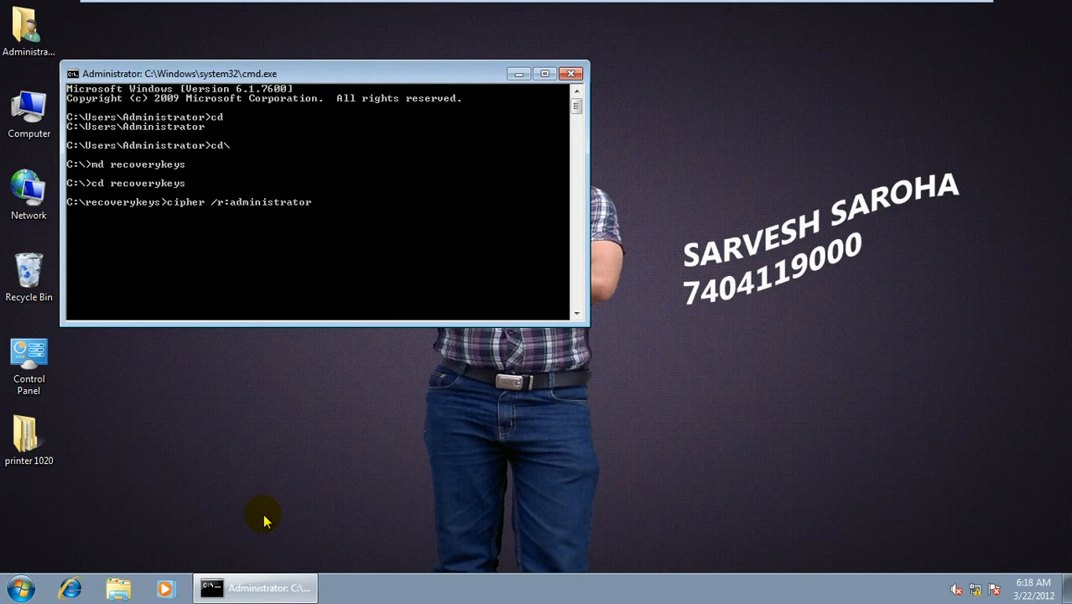
pyautogui.press('Return')
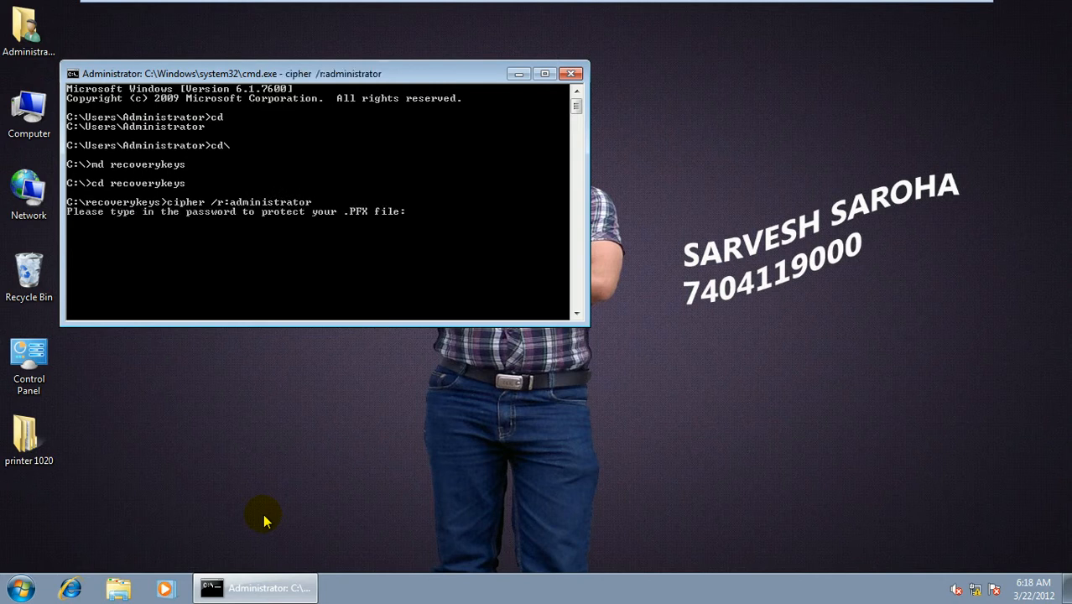
pyautogui.press('Return')
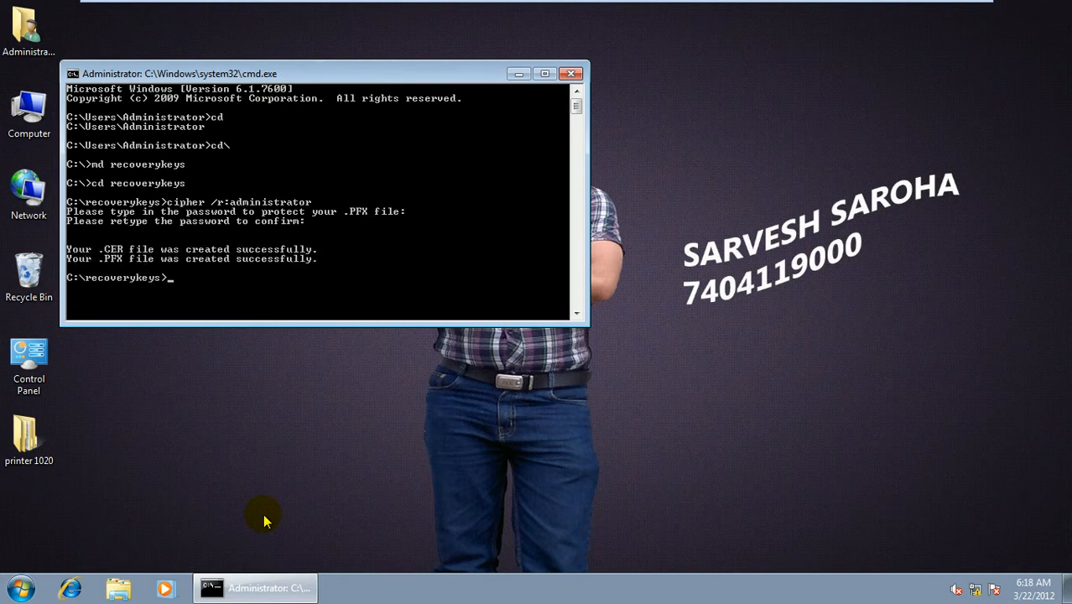
pyautogui.write('exit')
pyautogui.press('Return')
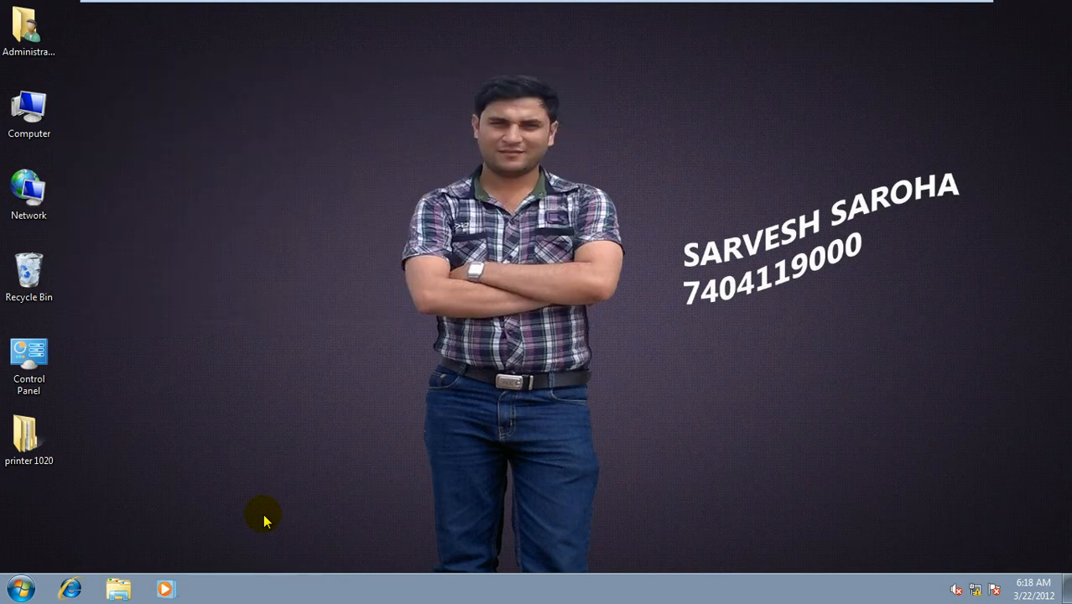
# - Check the generated certificate files in the recoverykeys folder on Local Disk (C:), and close the folder window
pyautogui.doubleClick(28, 109)
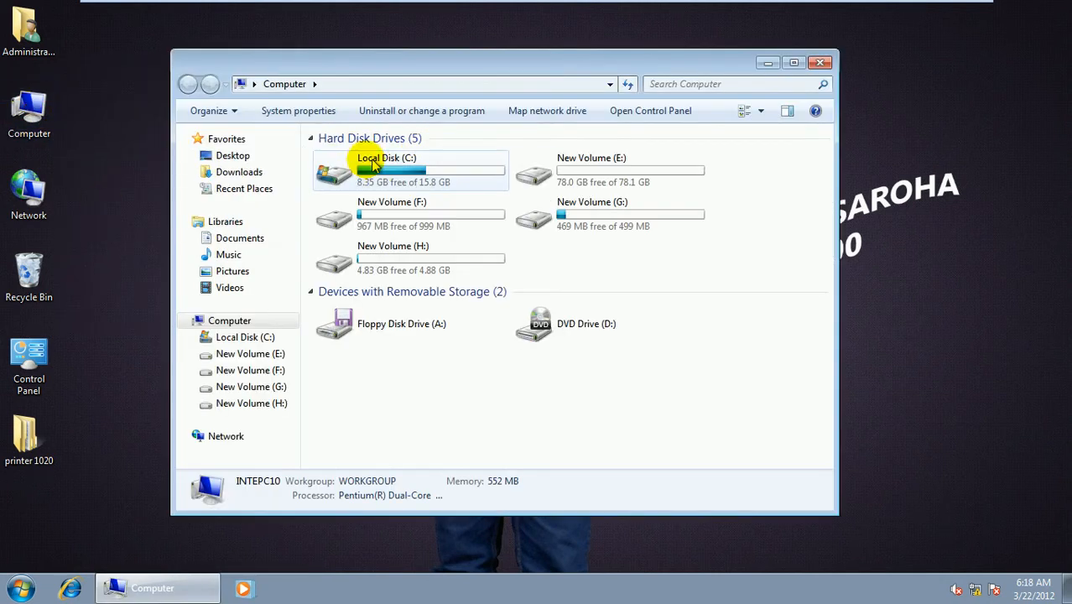
pyautogui.click(379, 181)
pyautogui.doubleClick(379, 181)
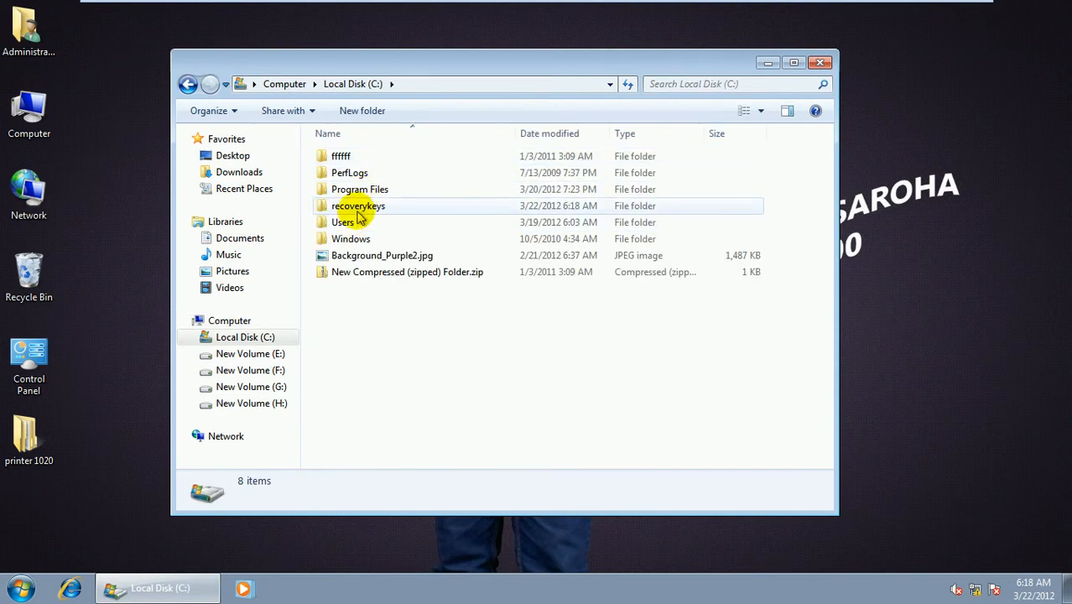
pyautogui.doubleClick(351, 207)
pyautogui.click(349, 174)
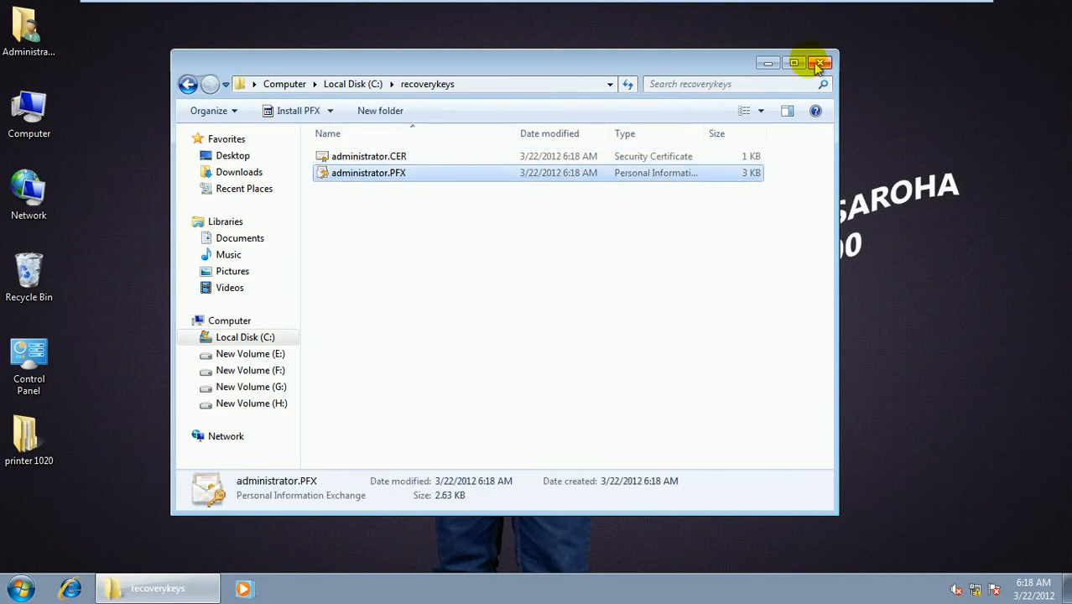
pyautogui.click(819, 63)
# - Open the Local Group Policy Editor with gpedit and maximize its window
pyautogui.click(19, 588)
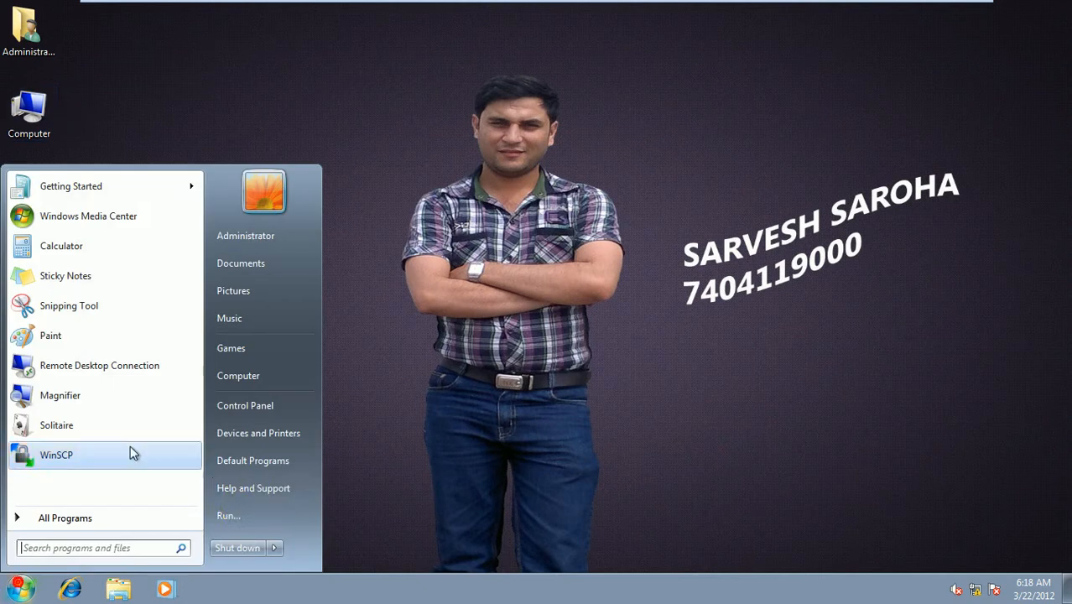
pyautogui.click(244, 517)
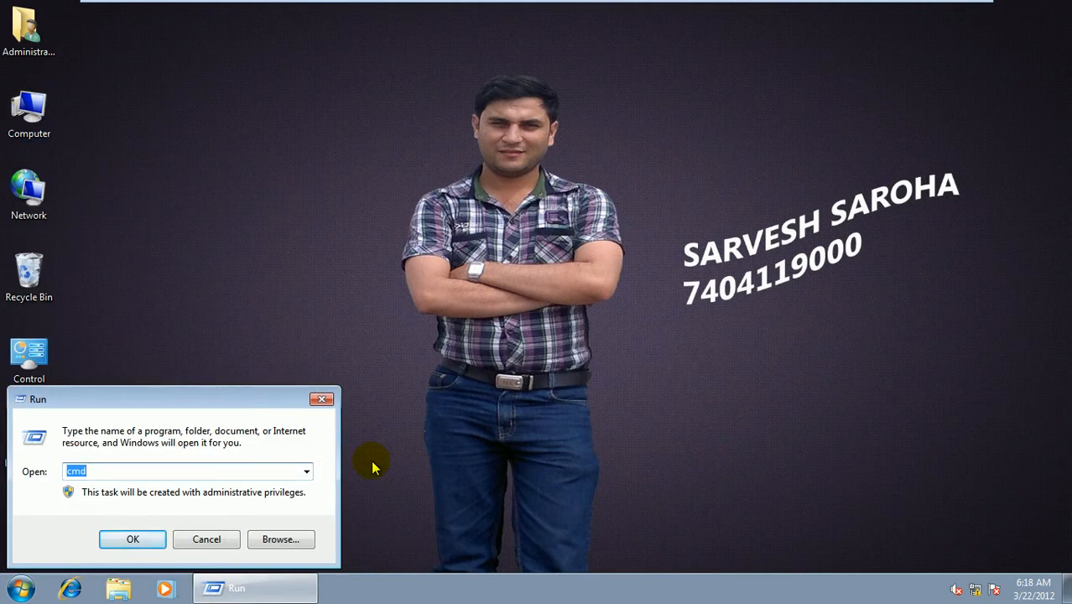
pyautogui.write('g')
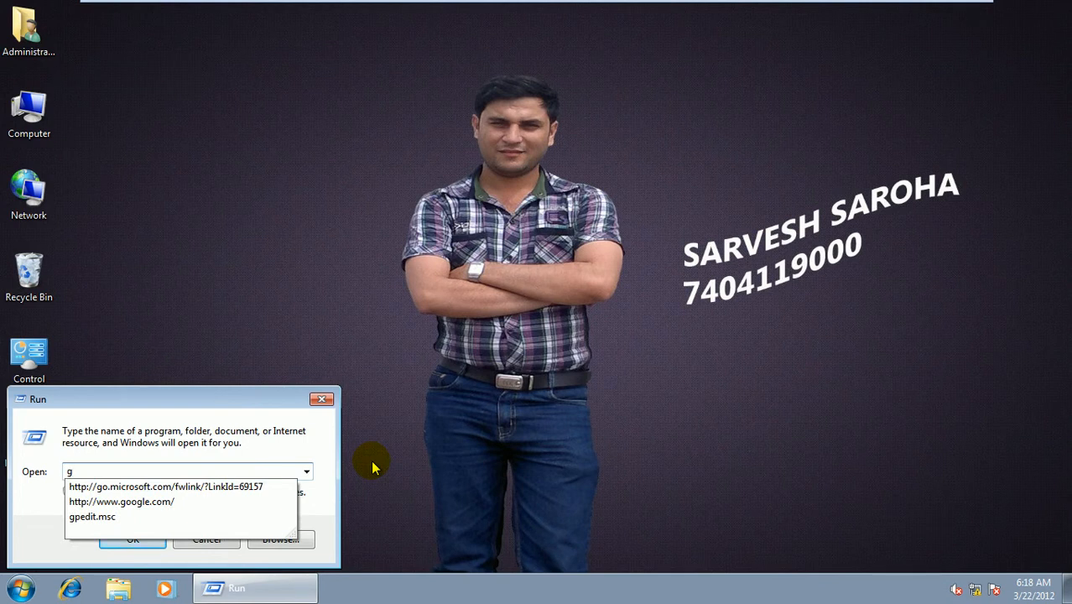
pyautogui.write('pedit')
pyautogui.press('Return')
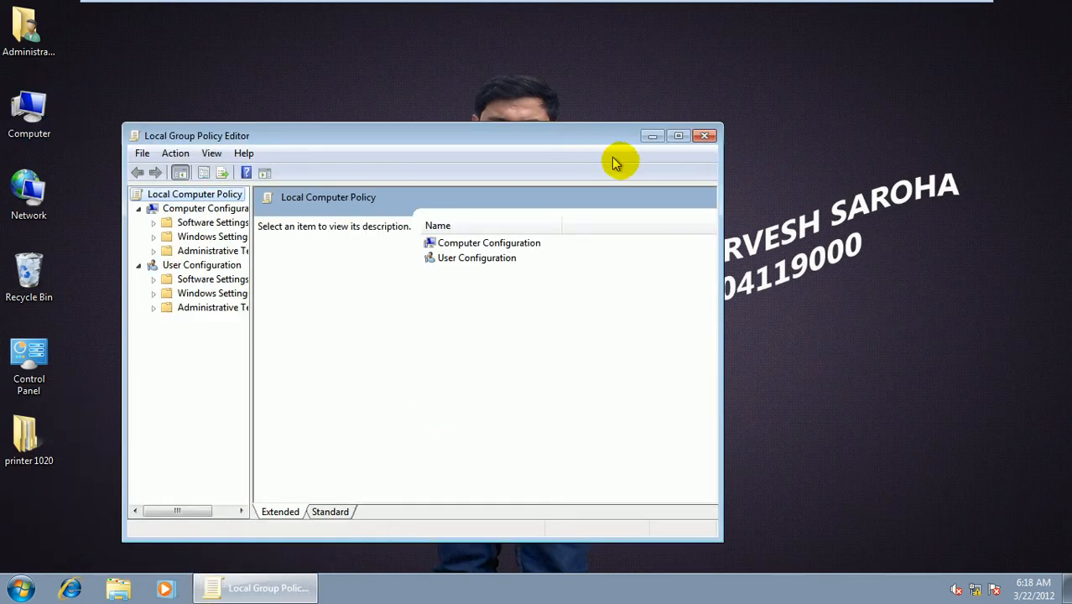
pyautogui.click(678, 135)
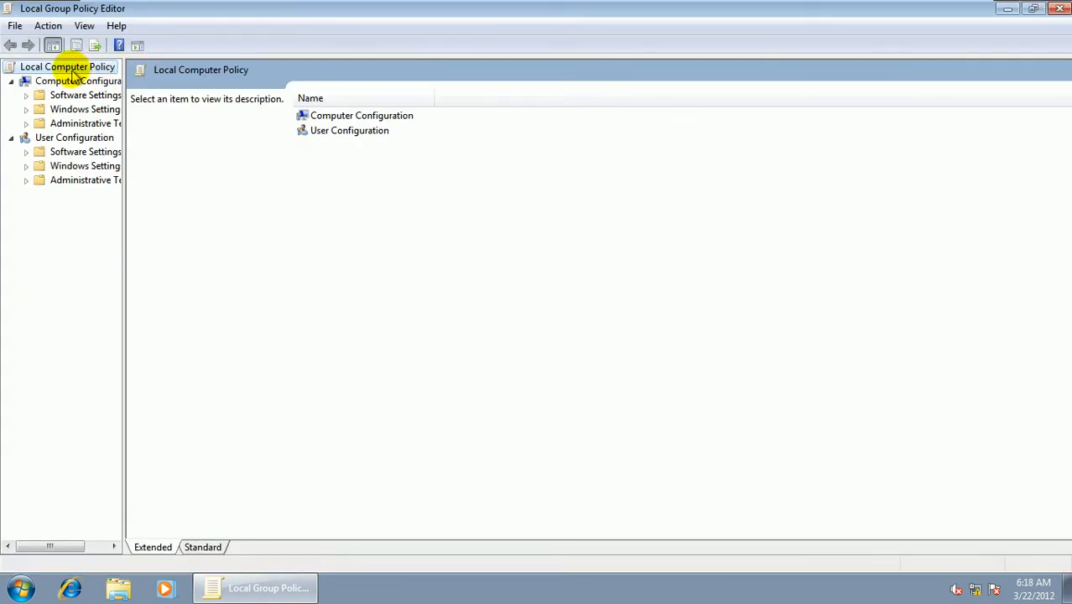
# - Expand Windows Settings and its Security Settings under Computer Configuration in the policy tree
pyautogui.press('Down')
pyautogui.press('Down')
pyautogui.press('Down')
pyautogui.press('Down')
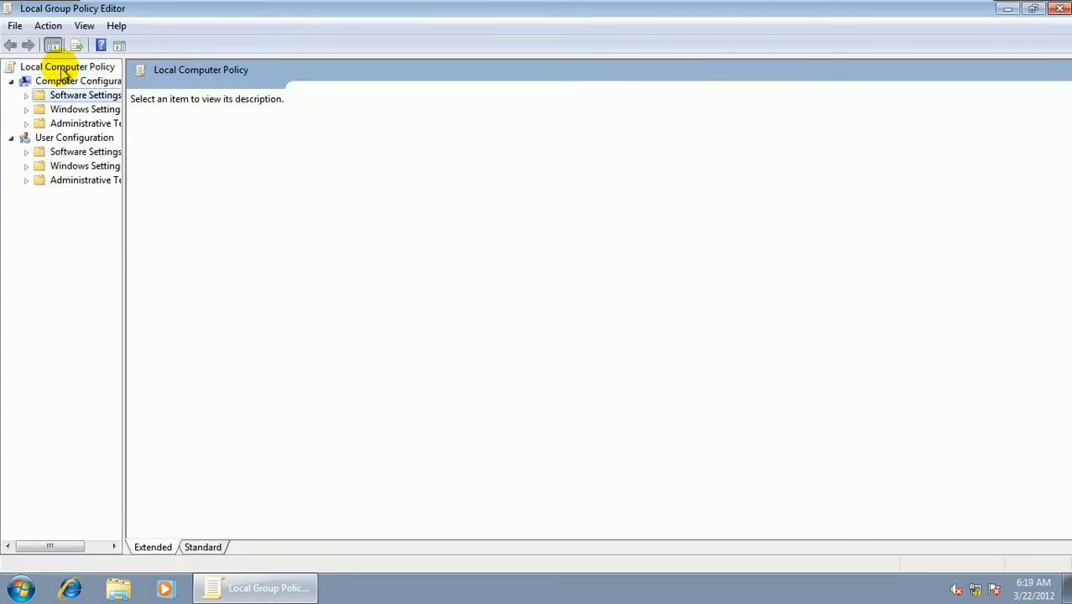
pyautogui.press('Up')
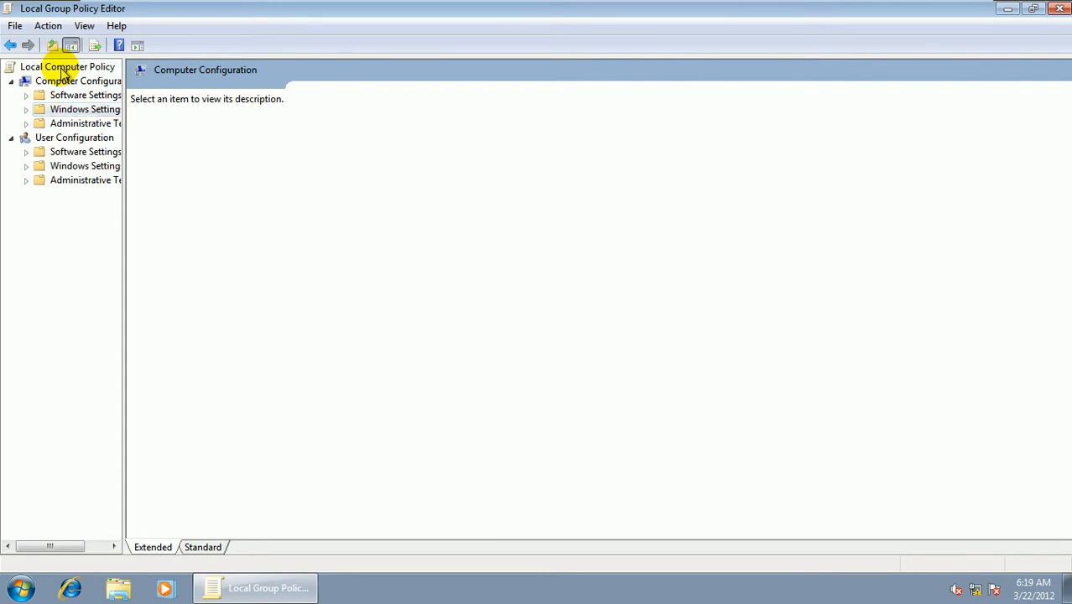
pyautogui.press('Right')
pyautogui.press('Down')
pyautogui.press('Down')
pyautogui.press('Down')
pyautogui.press('Down')
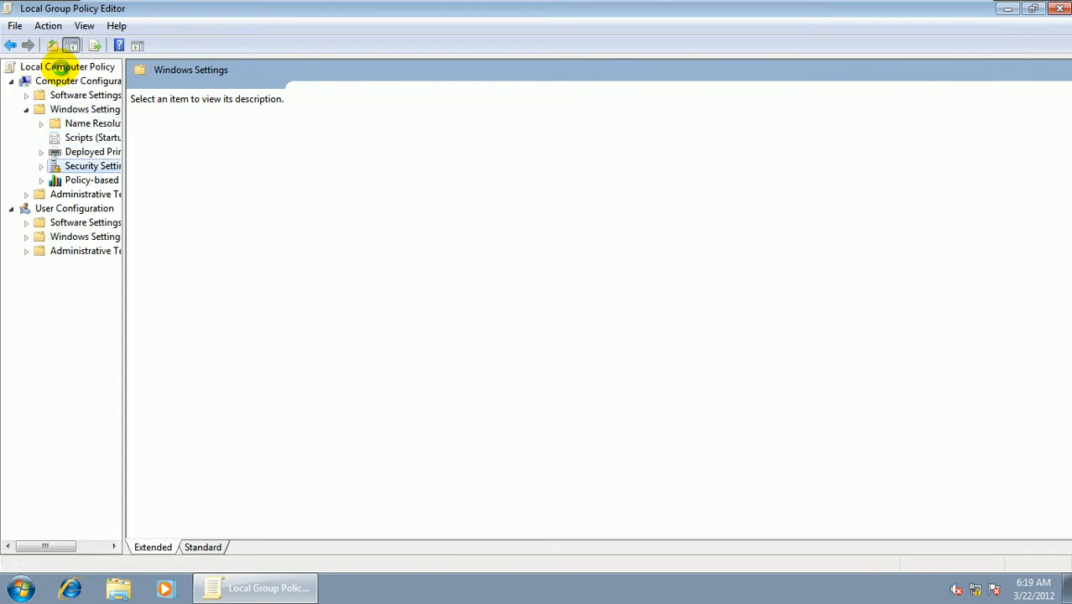
pyautogui.press('Right')
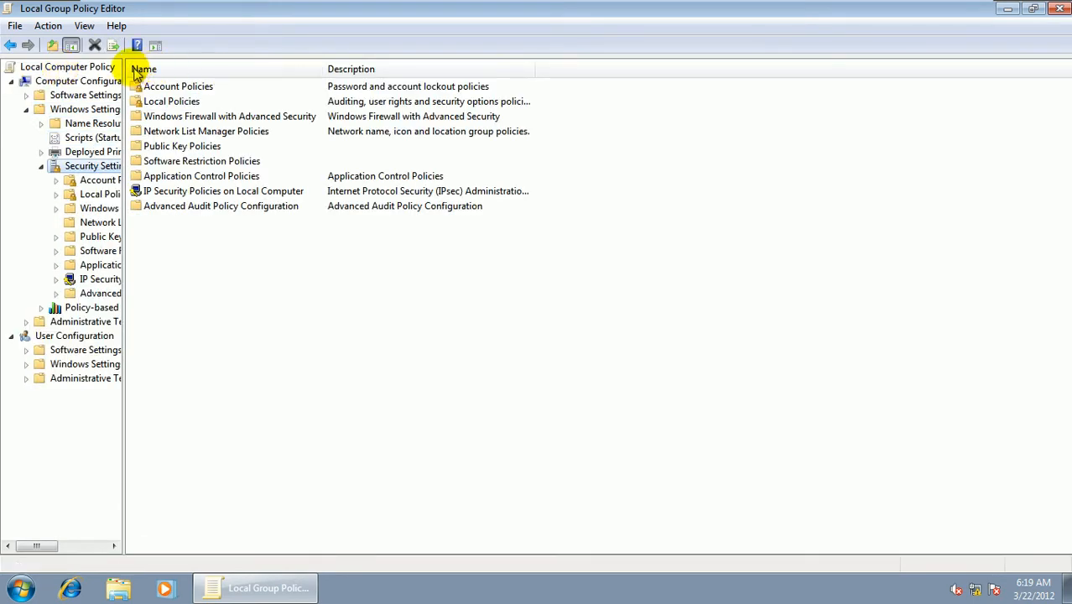
# - Widen the policy tree, expand Public Key Policies and select the BitLocker Drive Encryption node
pyautogui.moveTo(123, 67); pyautogui.dragTo(217, 71)
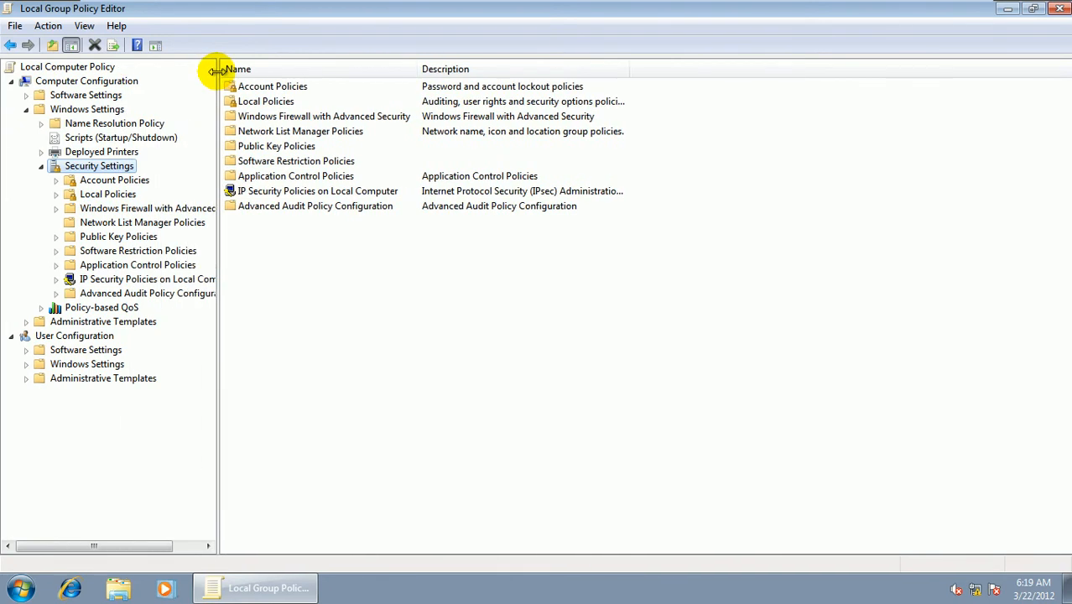
pyautogui.press('Down')
pyautogui.press('Down')
pyautogui.press('Down')
pyautogui.press('Down')
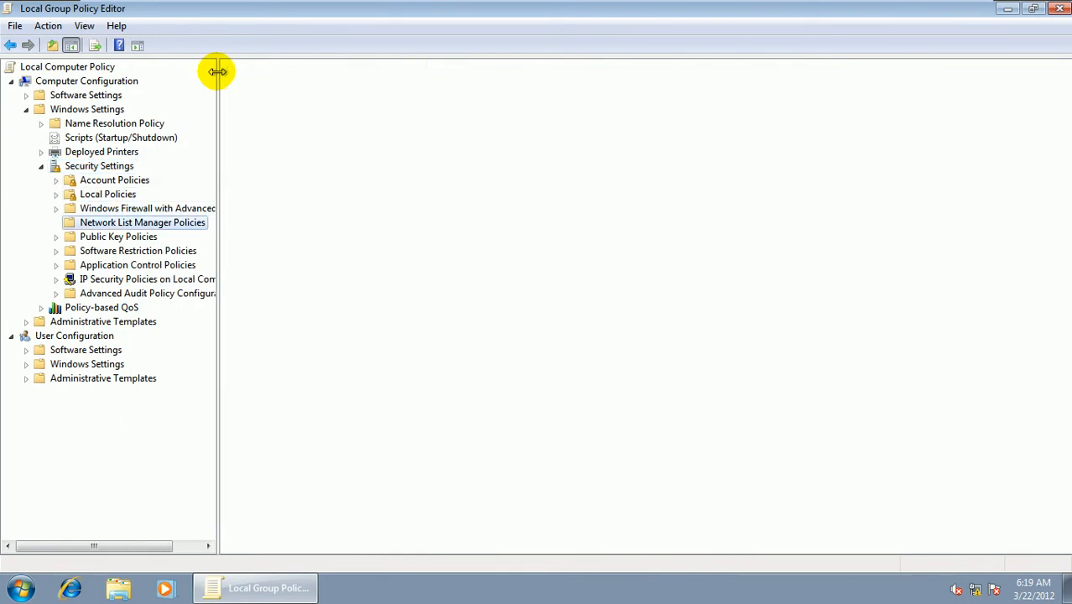
pyautogui.press('Down')
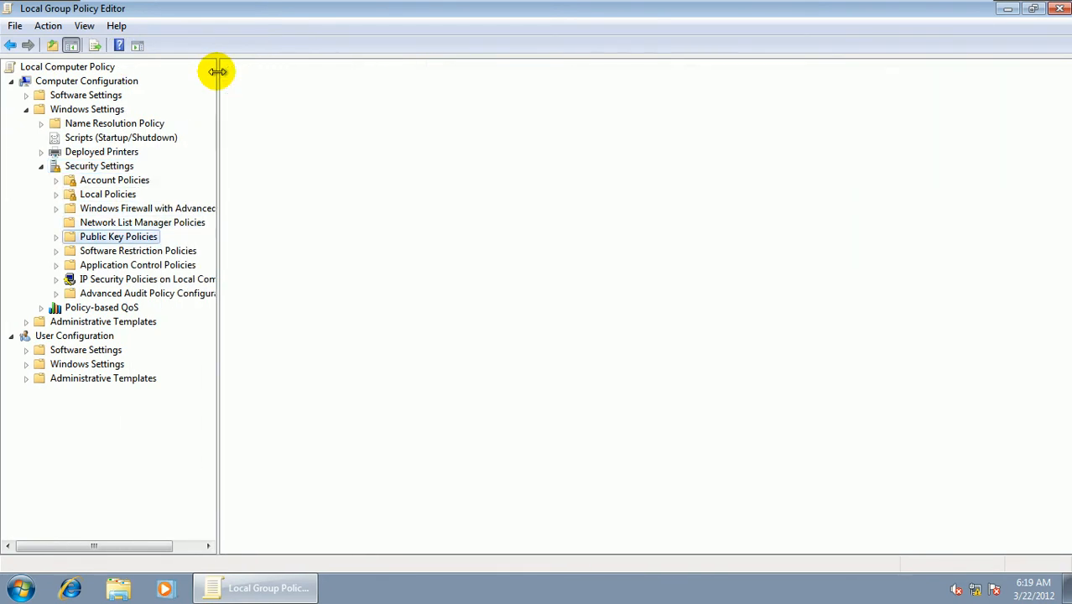
pyautogui.press('Right')
pyautogui.press('Down')
pyautogui.press('Down')
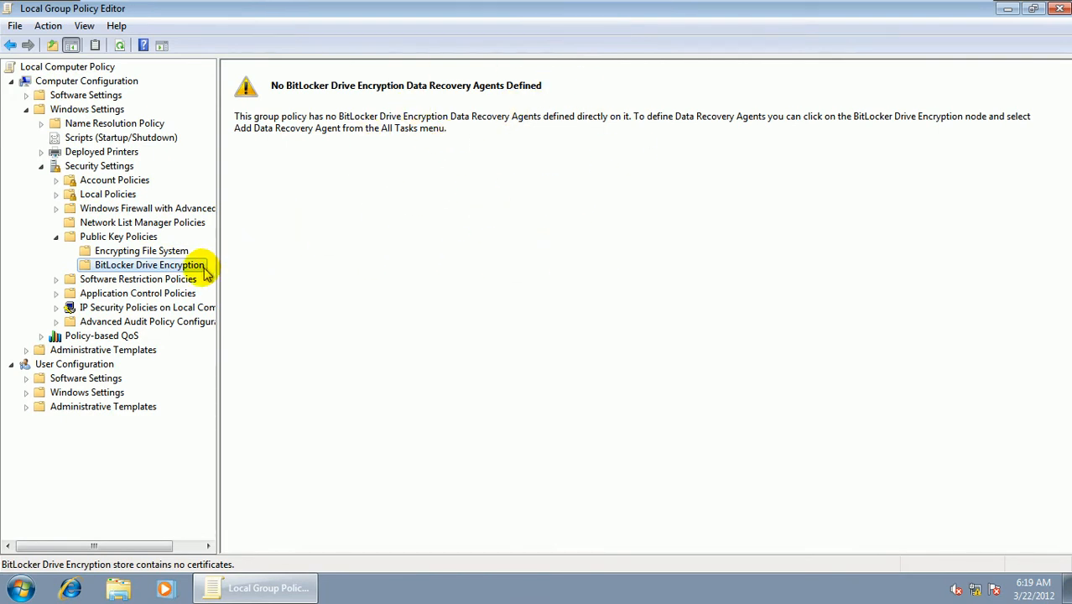
# - Add a data recovery agent to BitLocker Drive Encryption using administrator.CER from recoverykeys, accepting the certificate's installation, and select the new certificate
pyautogui.rightClick(186, 266)
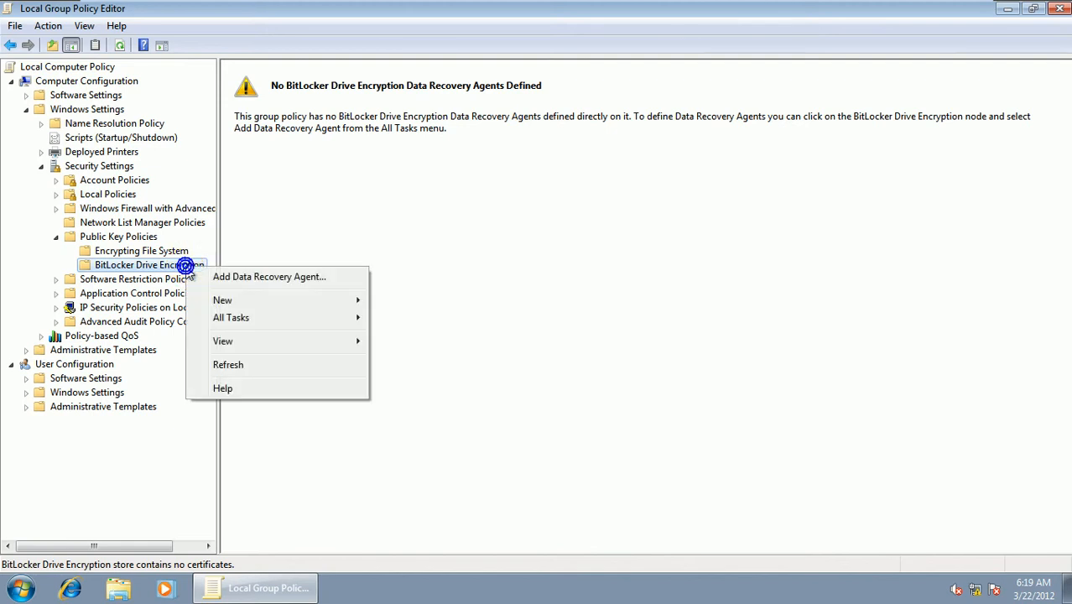
pyautogui.click(240, 276)
pyautogui.click(303, 296)
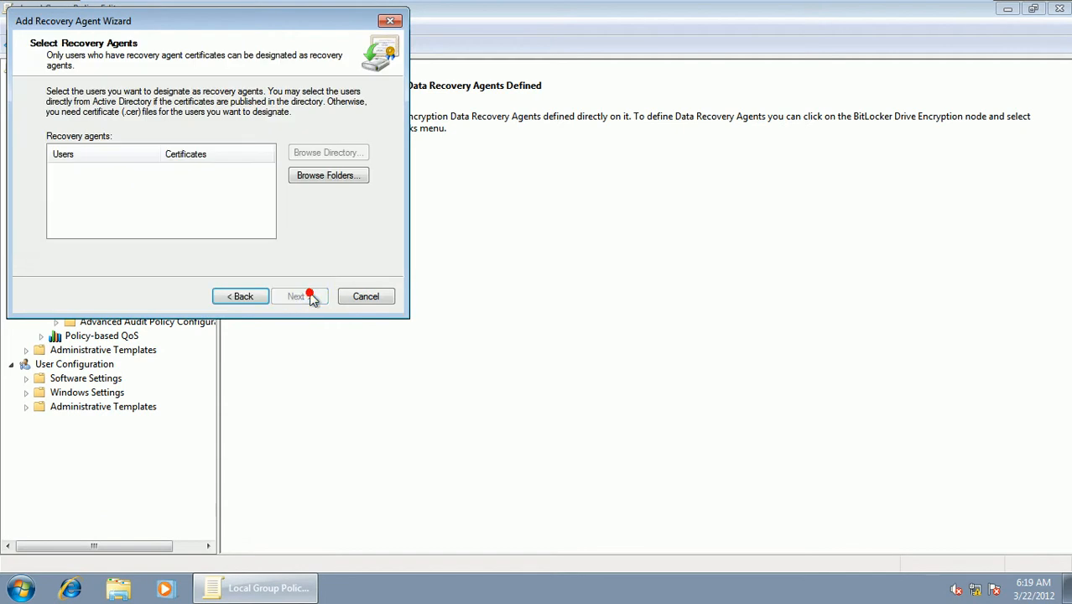
pyautogui.click(328, 181)
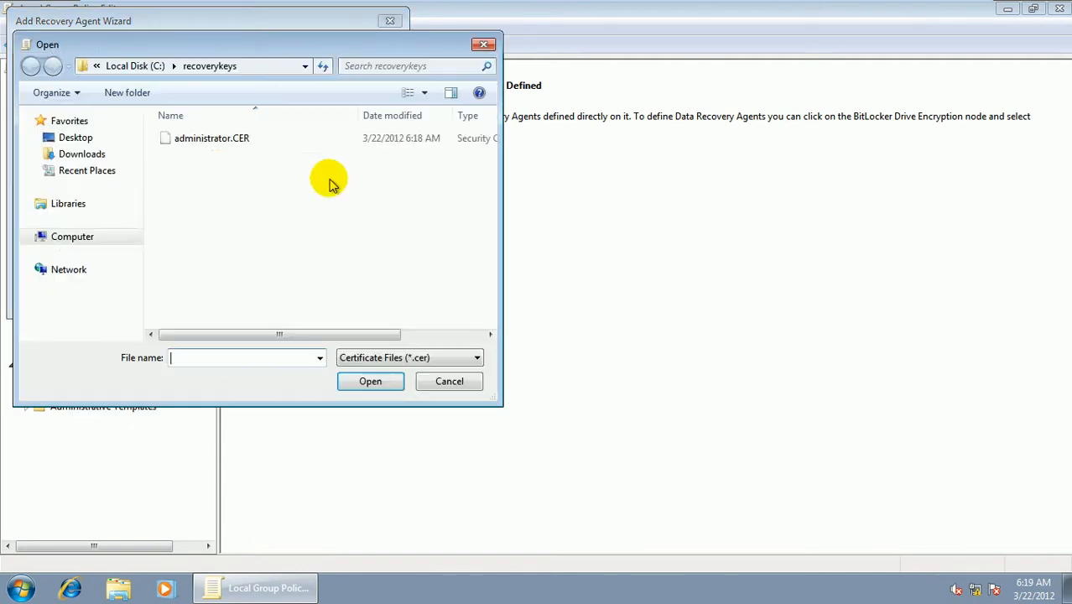
pyautogui.click(201, 141)
pyautogui.click(361, 381)
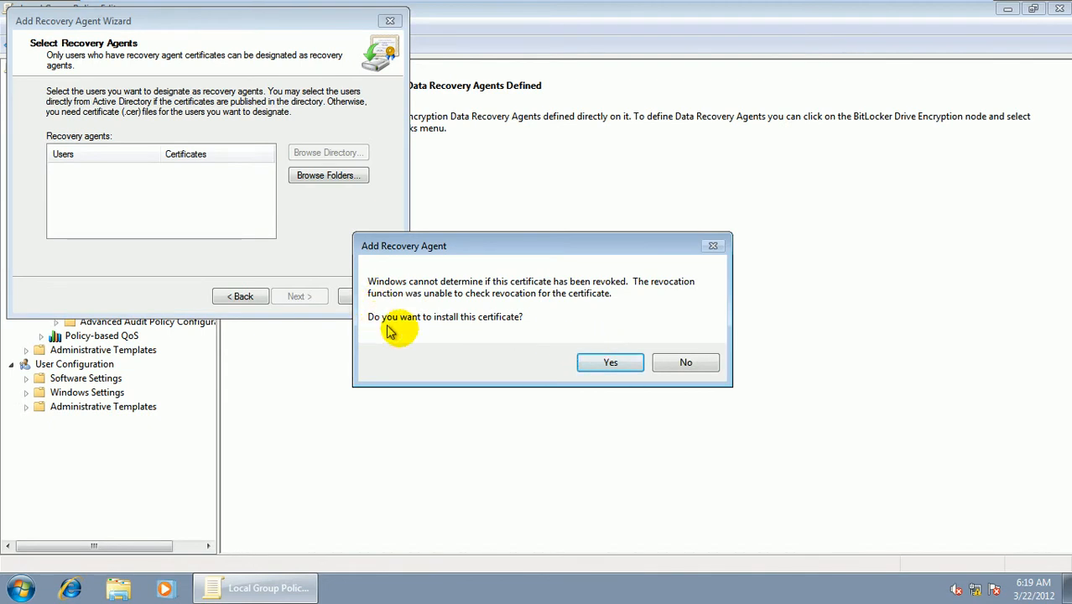
pyautogui.click(621, 364)
pyautogui.click(304, 297)
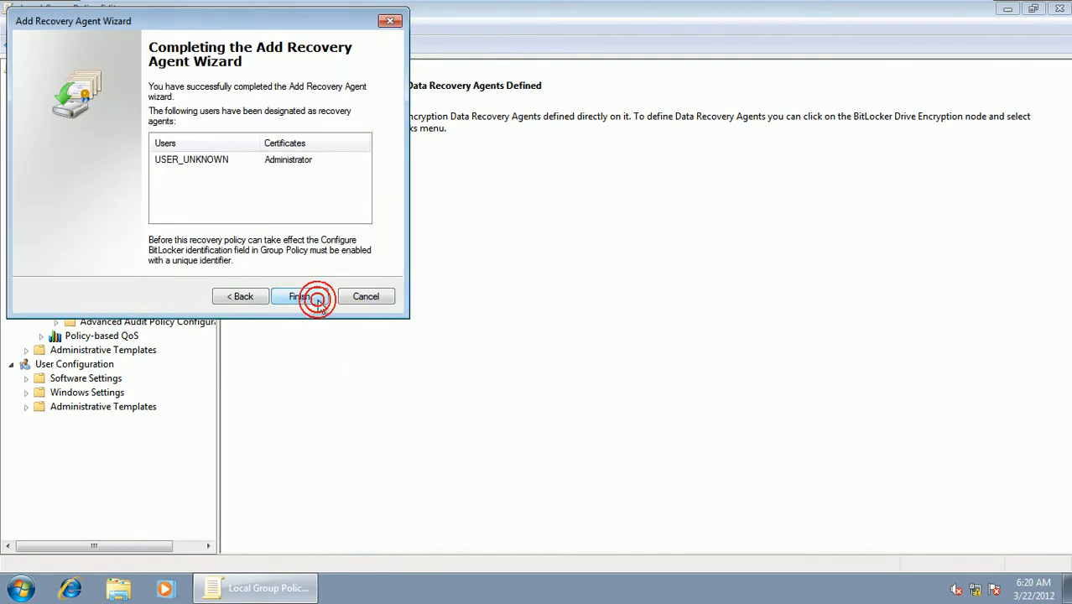
pyautogui.click(312, 300)
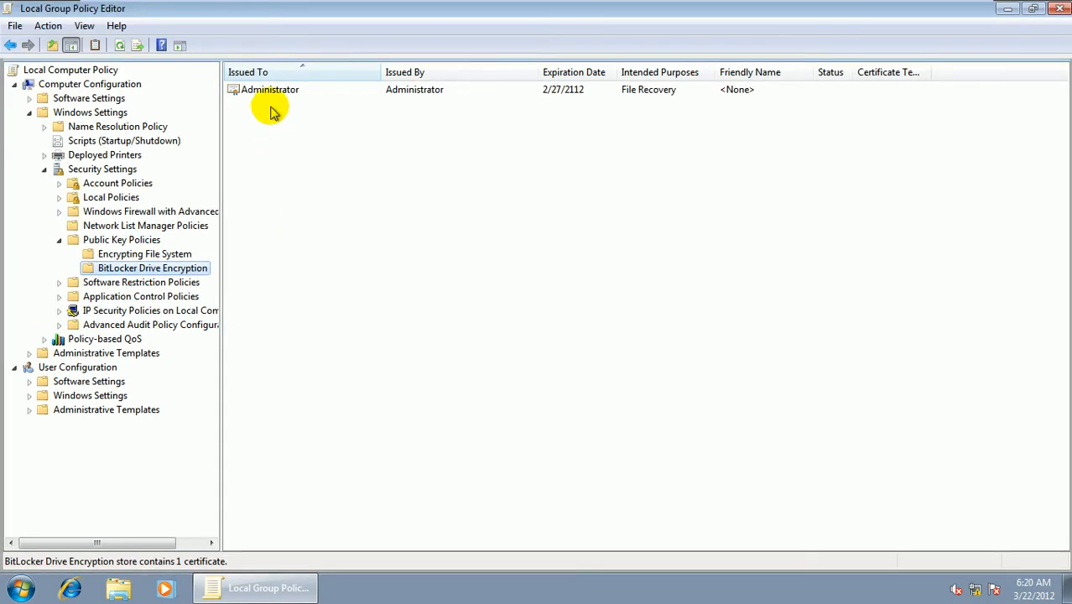
pyautogui.click(273, 90)
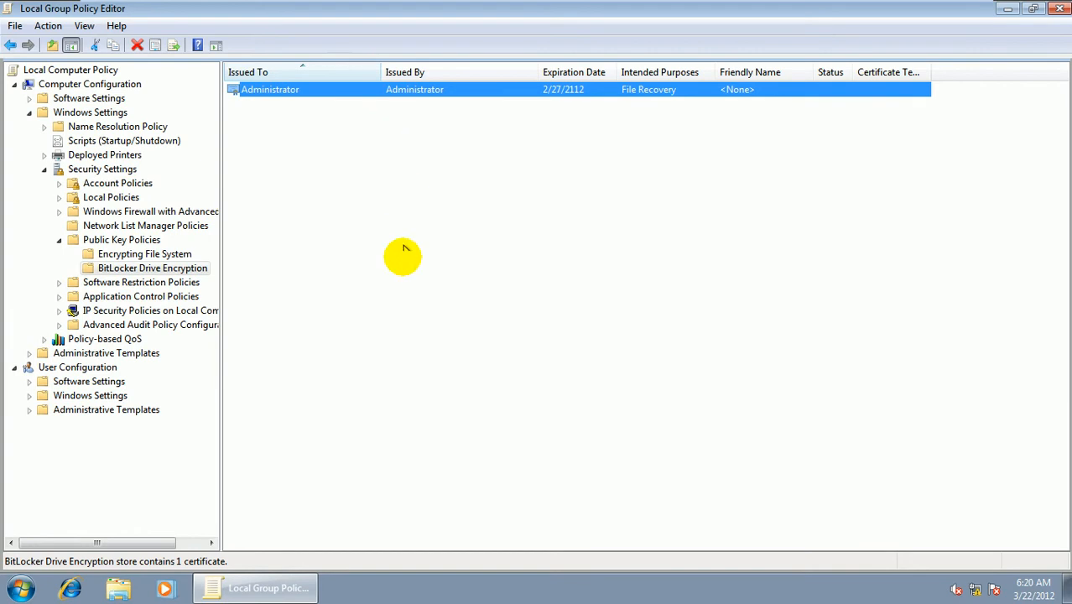
# - Collapse the Windows Settings branch and expand Administrative Templates under Computer Configuration
pyautogui.click(89, 242)
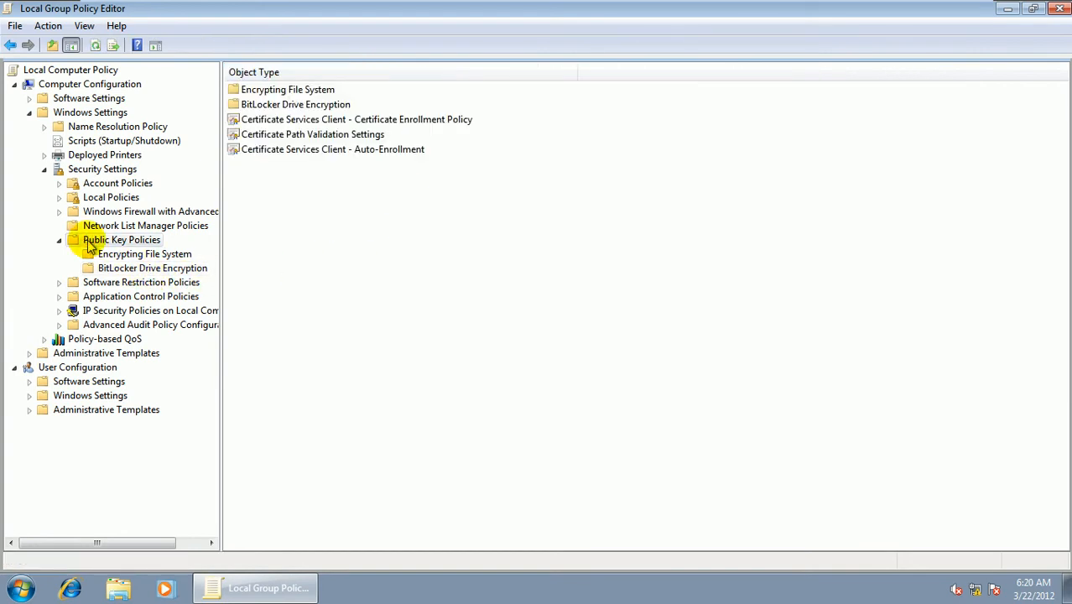
pyautogui.click(119, 241)
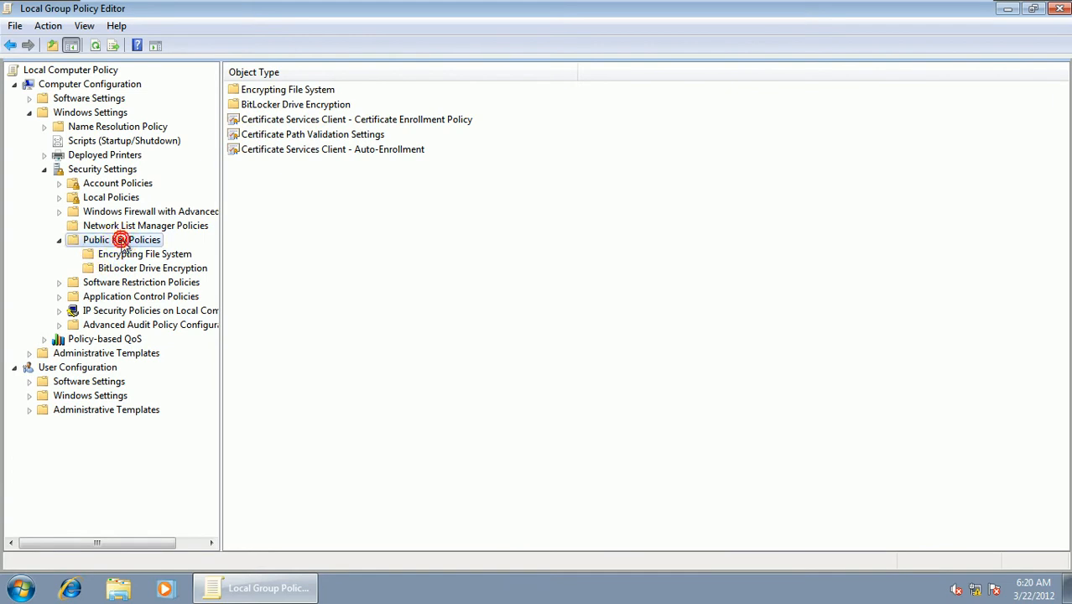
pyautogui.press('Left')
pyautogui.press('Left')
pyautogui.press('Left')
pyautogui.press('Left')
pyautogui.press('Left')
pyautogui.press('Down')
pyautogui.press('Right')
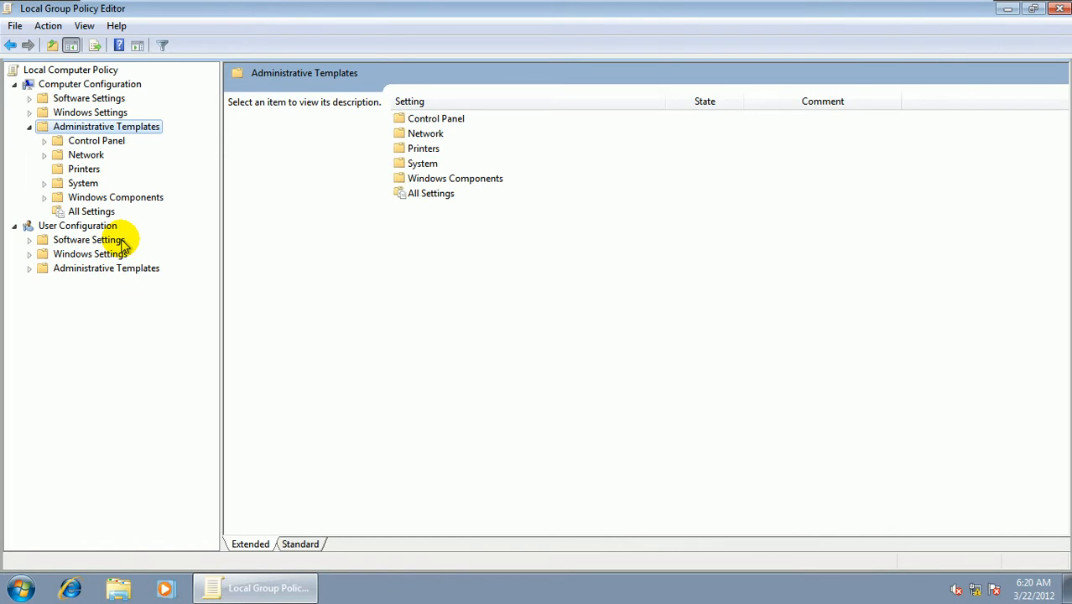
# - Expand the Windows Components folder within the computer's Administrative Templates
pyautogui.press('Down')
pyautogui.press('Down')
pyautogui.press('Down')
pyautogui.press('Down')
pyautogui.press('Down')
pyautogui.press('Right')
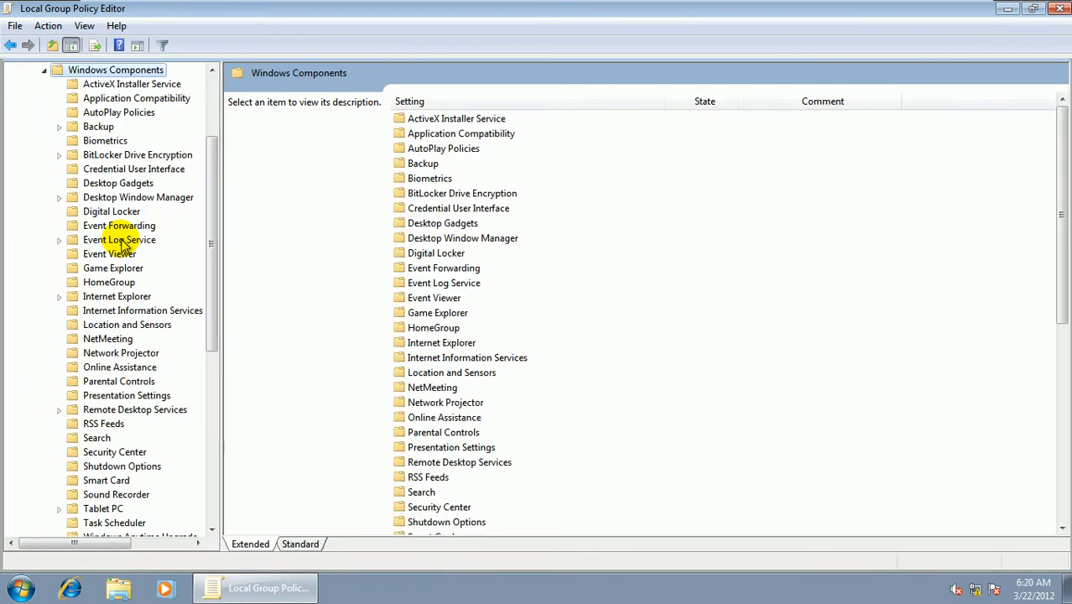
# - Select and expand the BitLocker Drive Encryption folder within Windows Components
pyautogui.press('Down')
pyautogui.press('Down')
pyautogui.press('Down')
pyautogui.press('Down')
pyautogui.press('Down')
pyautogui.press('Down')
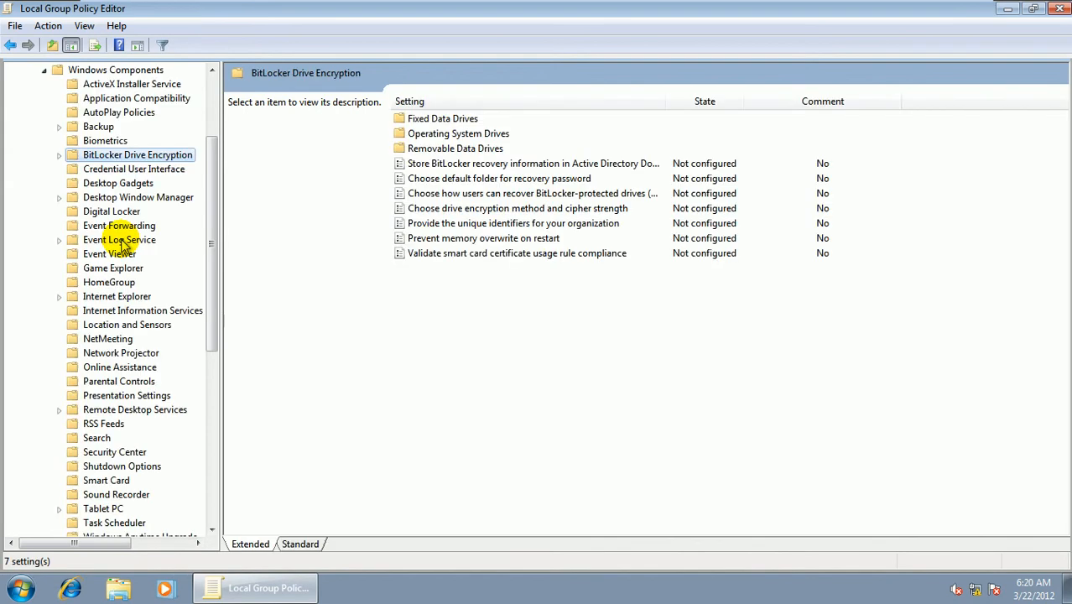
pyautogui.press('Right')
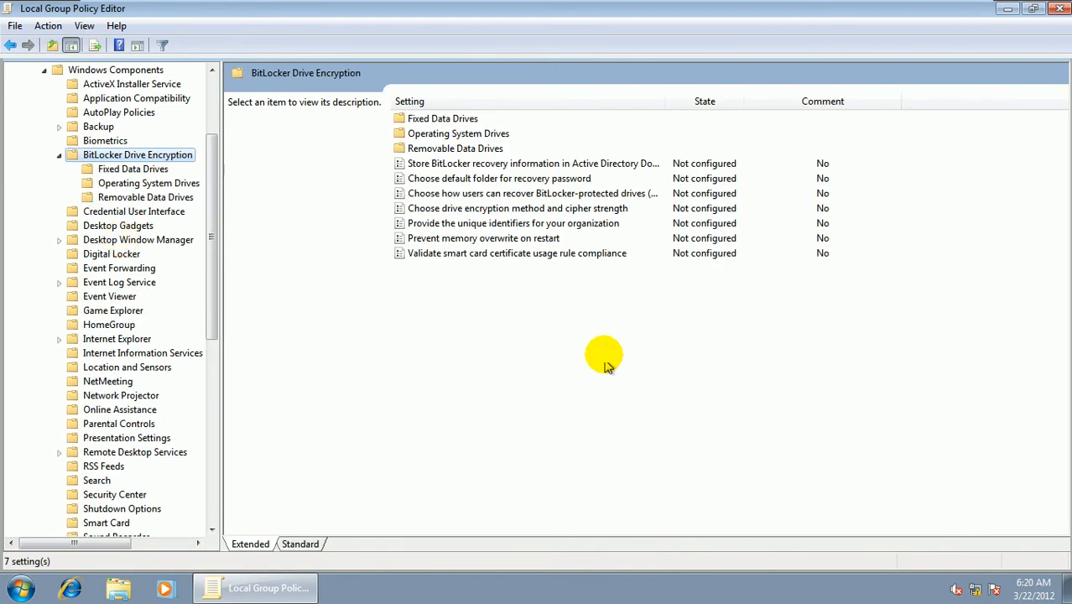
# - Enable the policy that provides unique identifiers for the organization and set its BitLocker identification field to int_centre
pyautogui.doubleClick(508, 225)
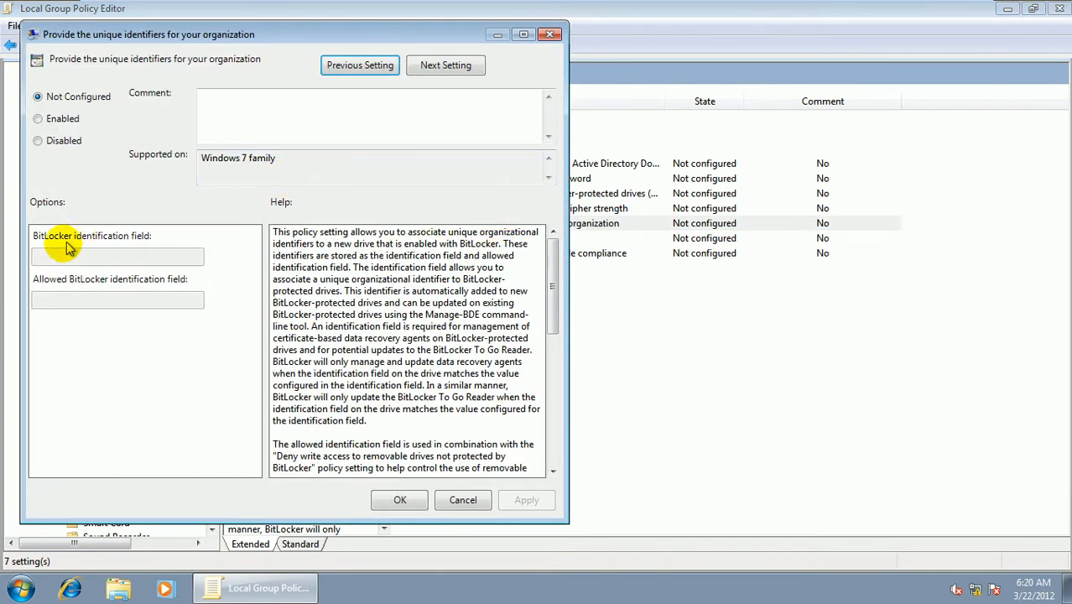
pyautogui.click(46, 118)
pyautogui.click(46, 254)
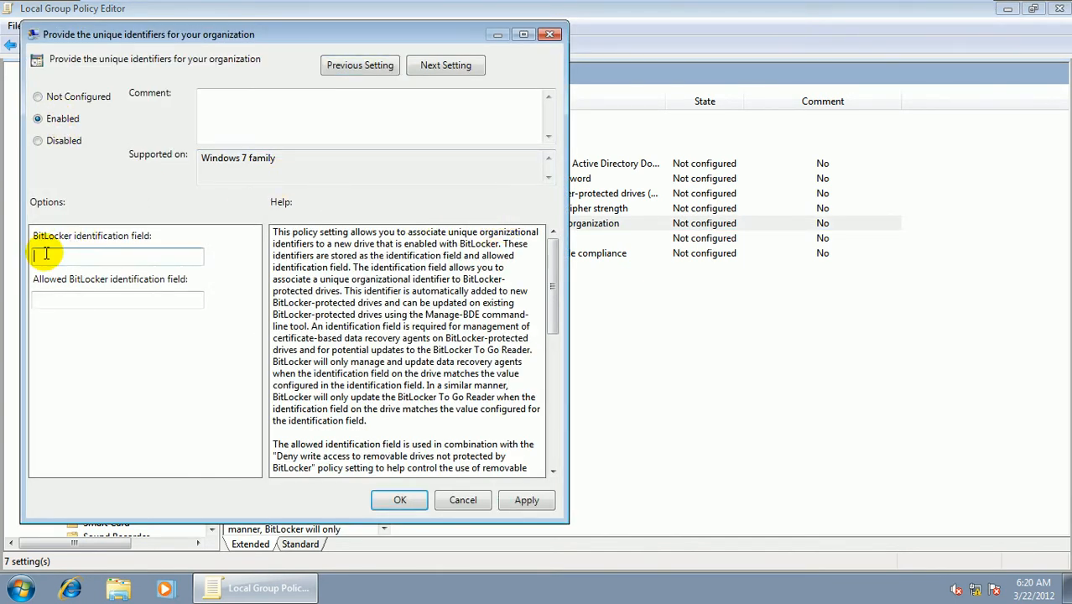
pyautogui.write('in')
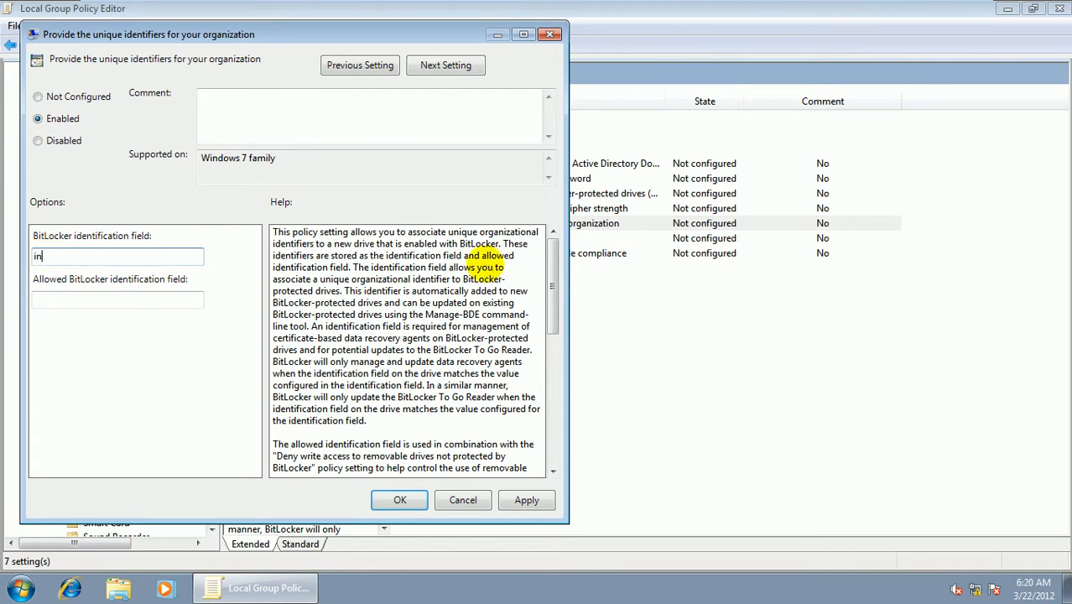
pyautogui.write('t_centre')
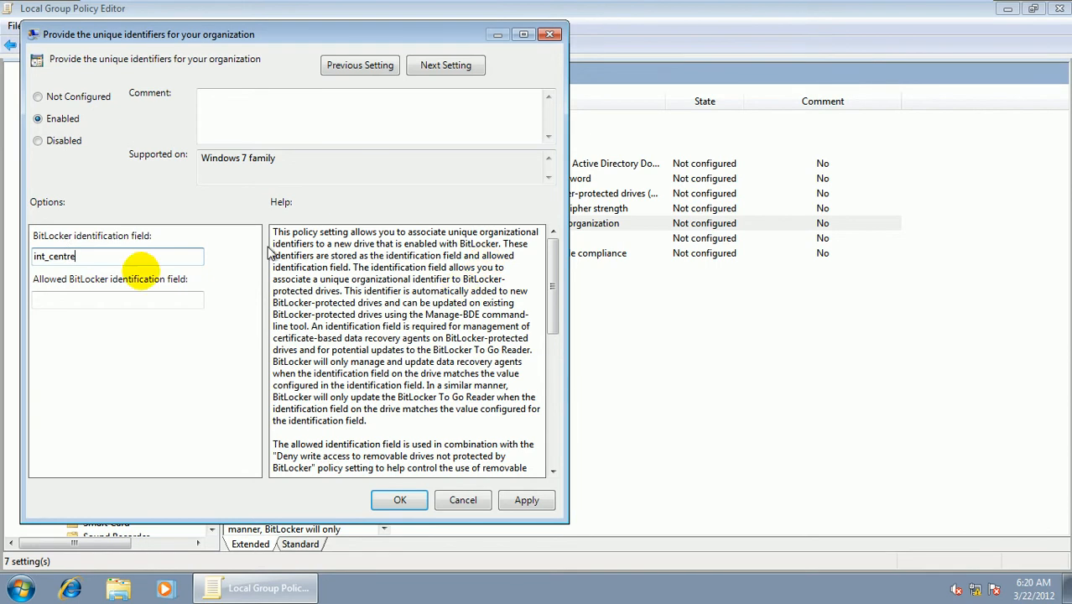
# - Set the allowed BitLocker identification field to int_centre, apply the policy and close its dialog
pyautogui.click(105, 307)
pyautogui.write('int')
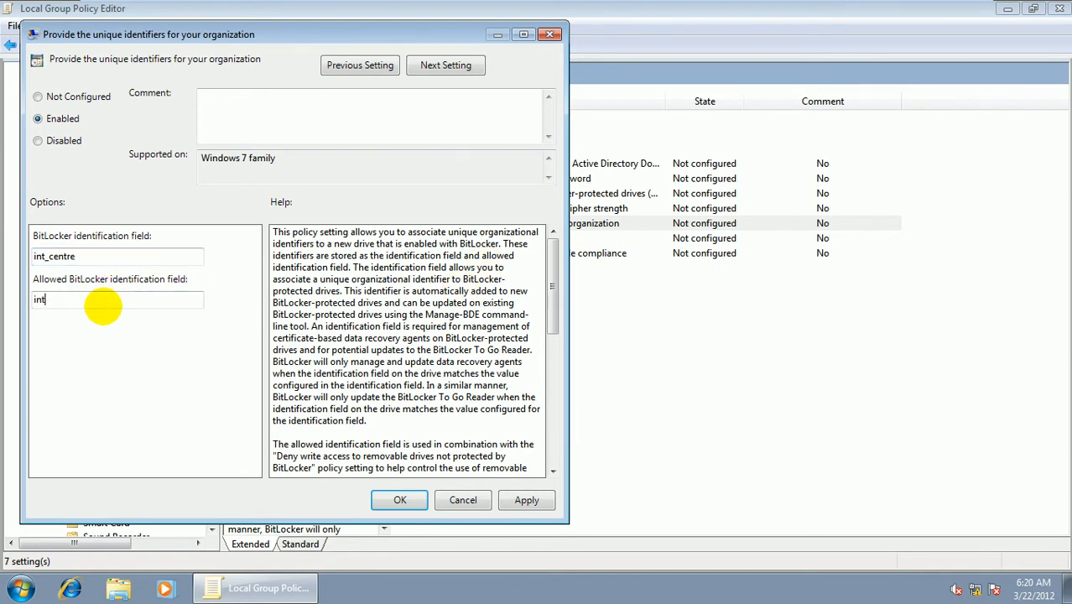
pyautogui.write('_ce')
pyautogui.write('ntre')
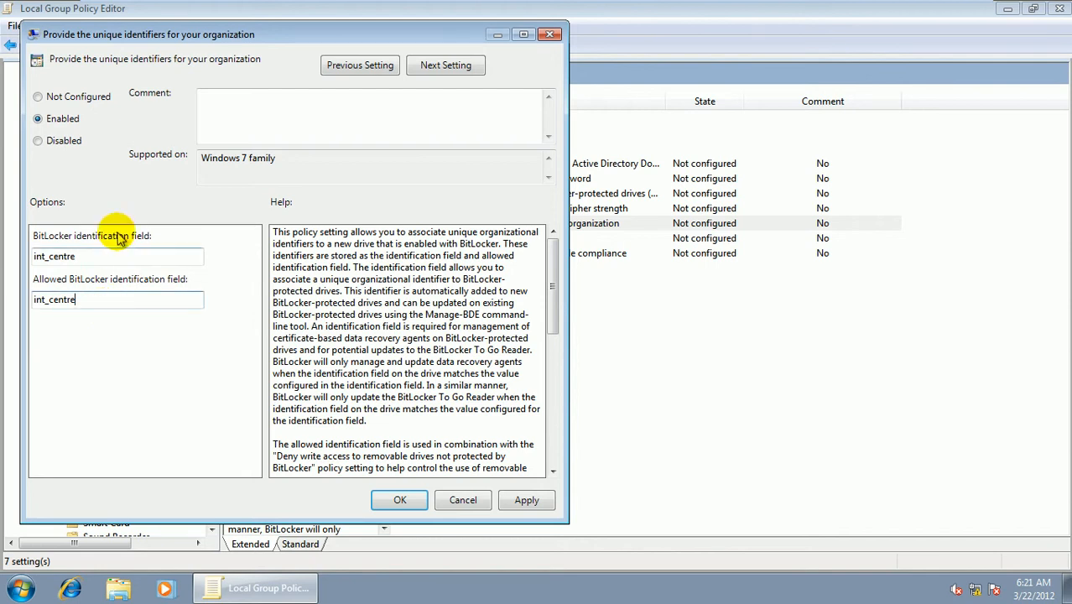
pyautogui.click(543, 506)
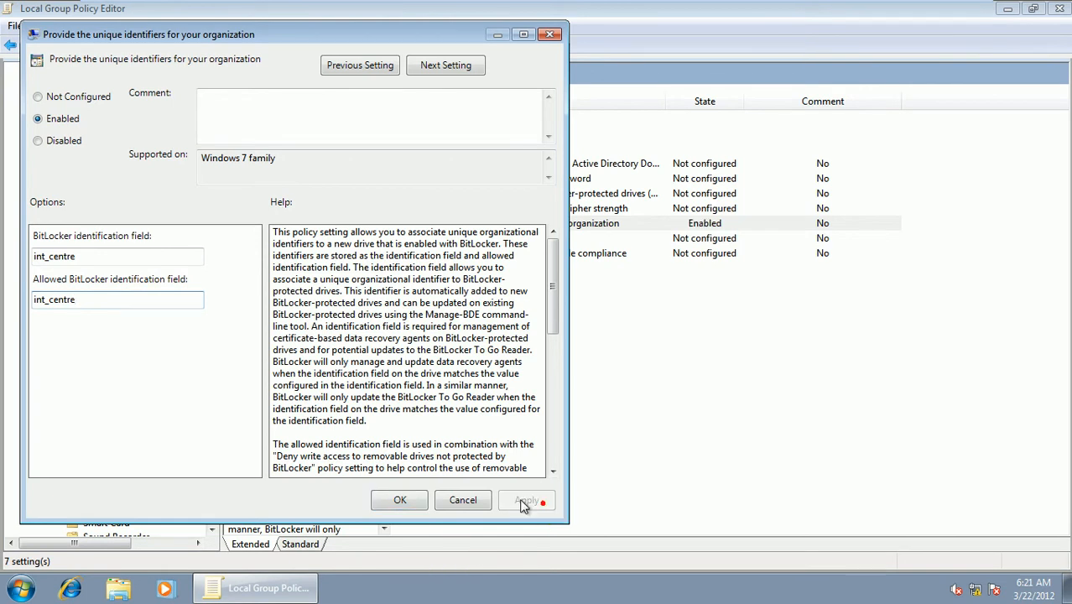
pyautogui.click(400, 500)
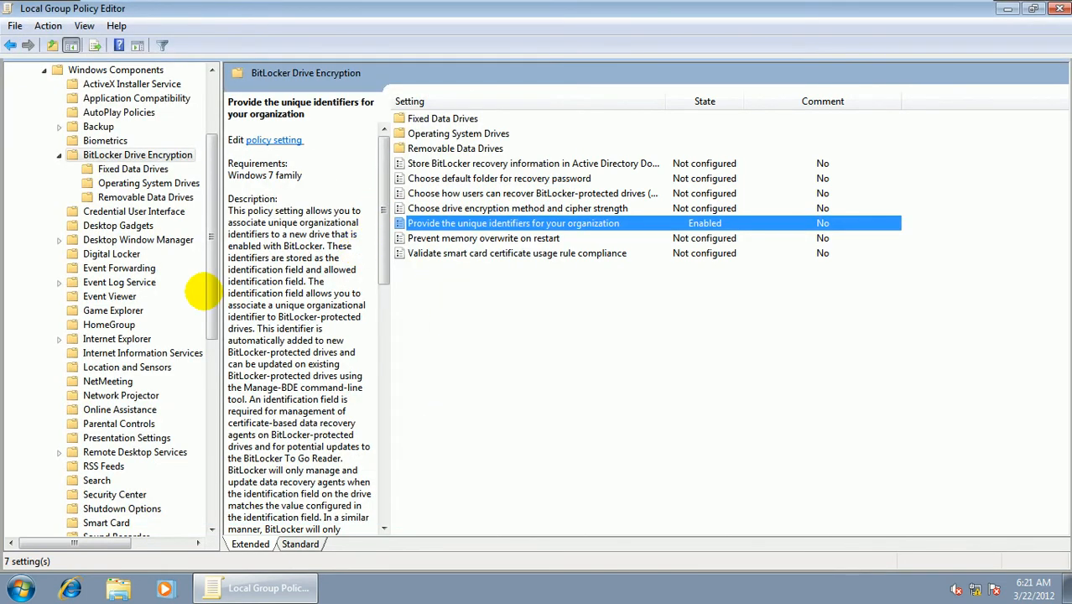
# - Review the BitLocker policy settings for removable, operating system and fixed drives, ending with Removable Data Drives
pyautogui.click(122, 198)
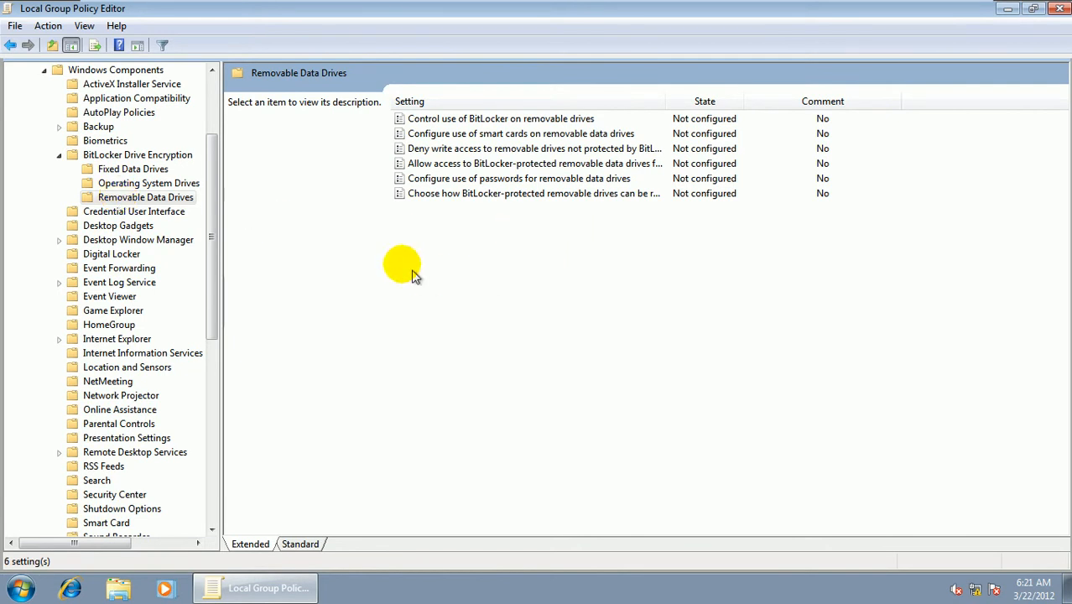
pyautogui.click(147, 184)
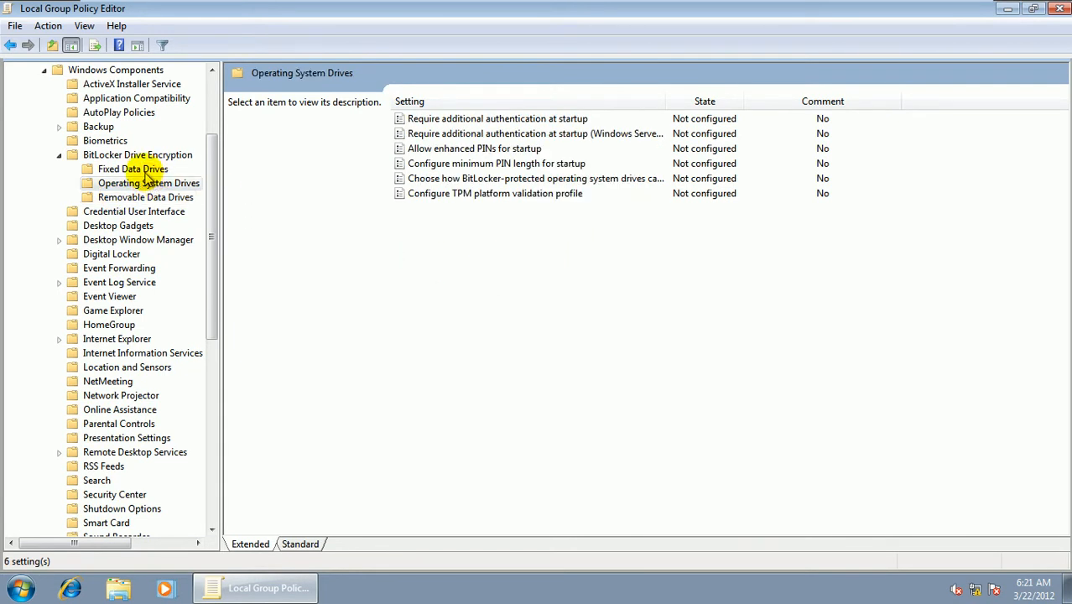
pyautogui.click(146, 170)
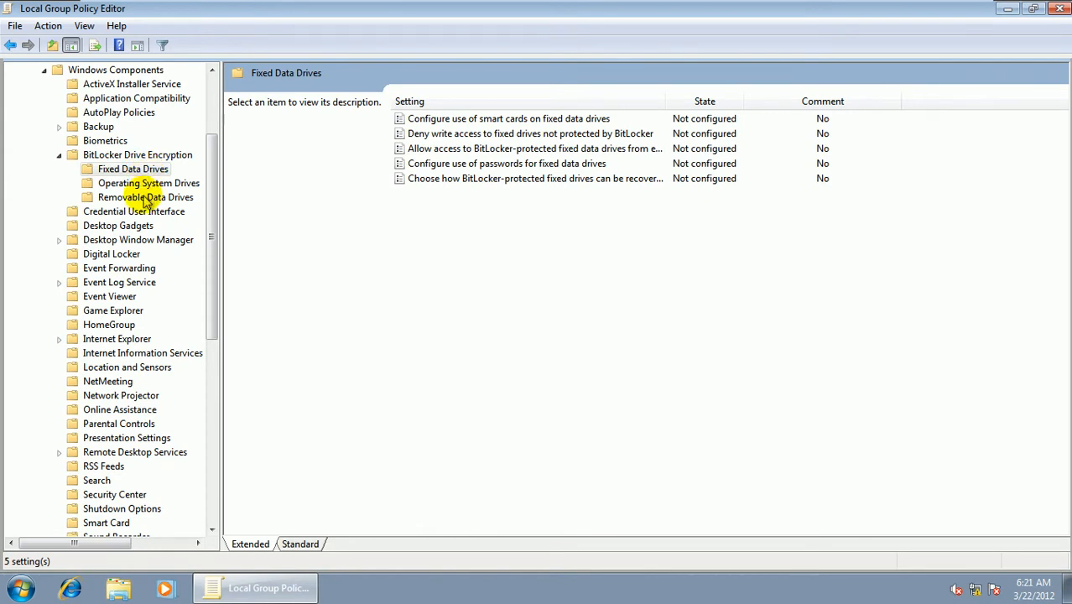
pyautogui.click(144, 197)
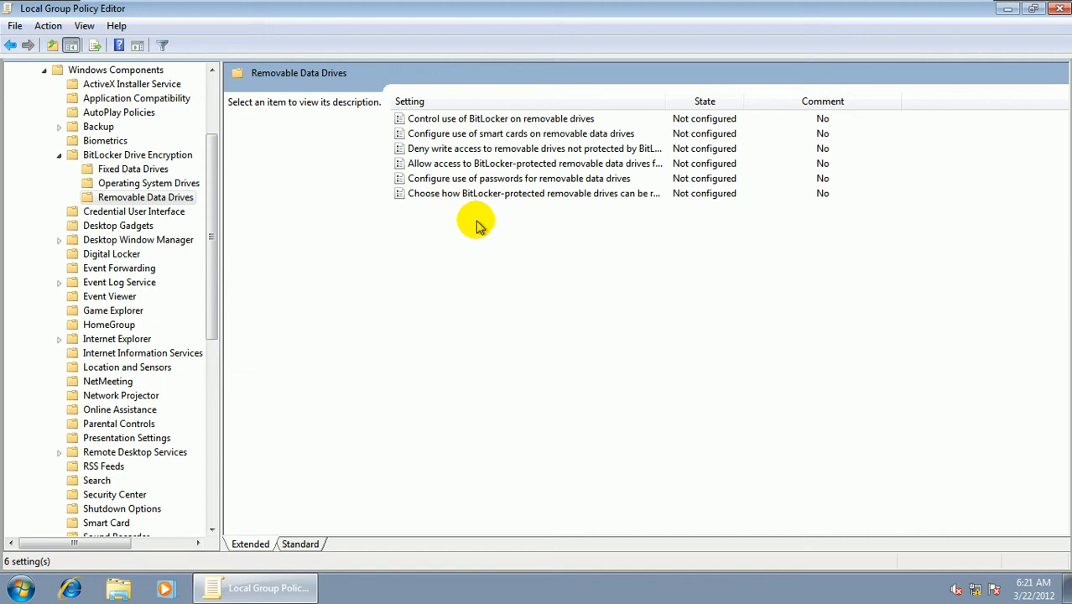
pyautogui.click(488, 149)
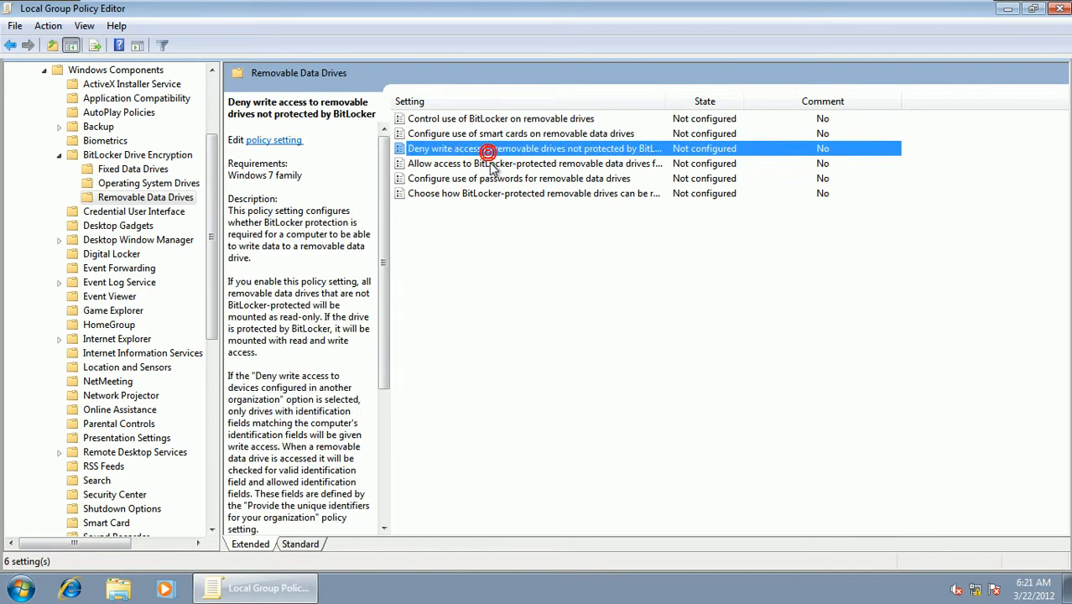
pyautogui.click(491, 163)
pyautogui.doubleClick(490, 164)
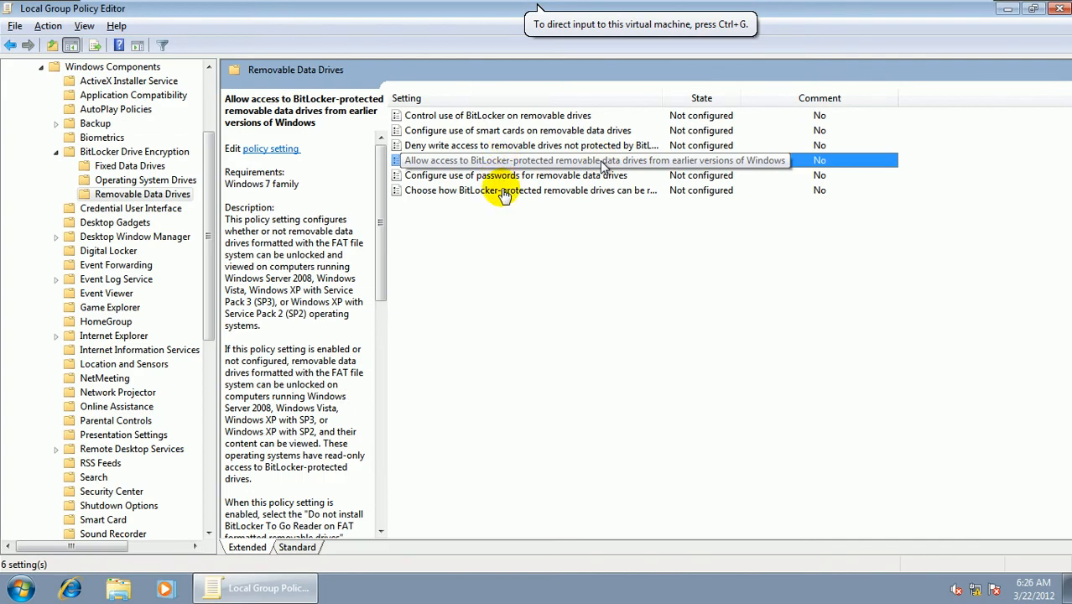
pyautogui.click(501, 195)
# - Enable and apply the policy for how BitLocker-protected removable drives can be recovered, keeping its default options with the data recovery agent allowed
pyautogui.click(436, 191)
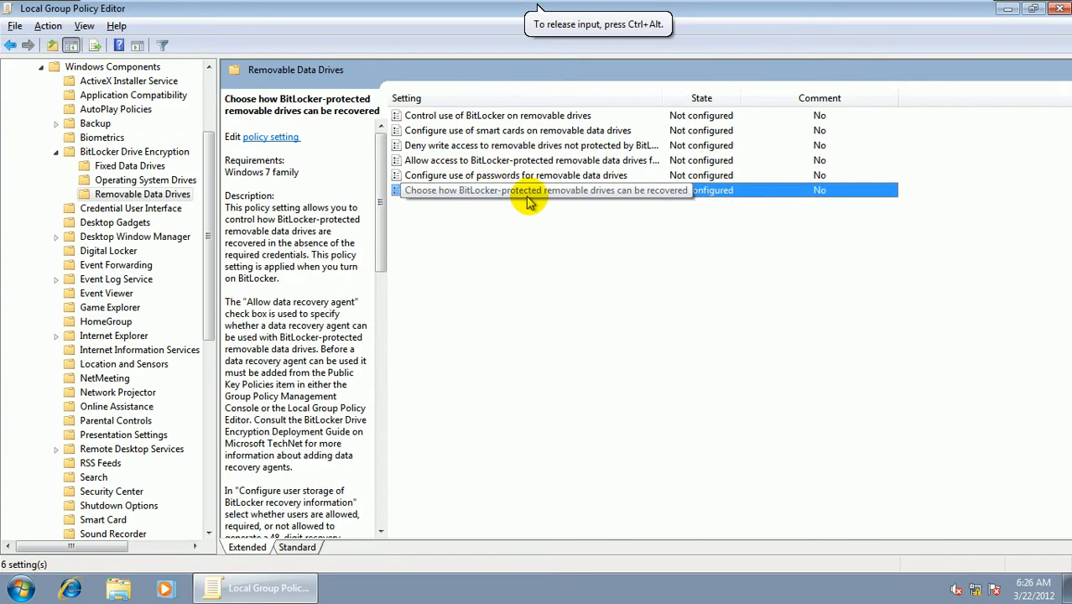
pyautogui.doubleClick(651, 198)
pyautogui.moveTo(333, 86); pyautogui.dragTo(601, 65)
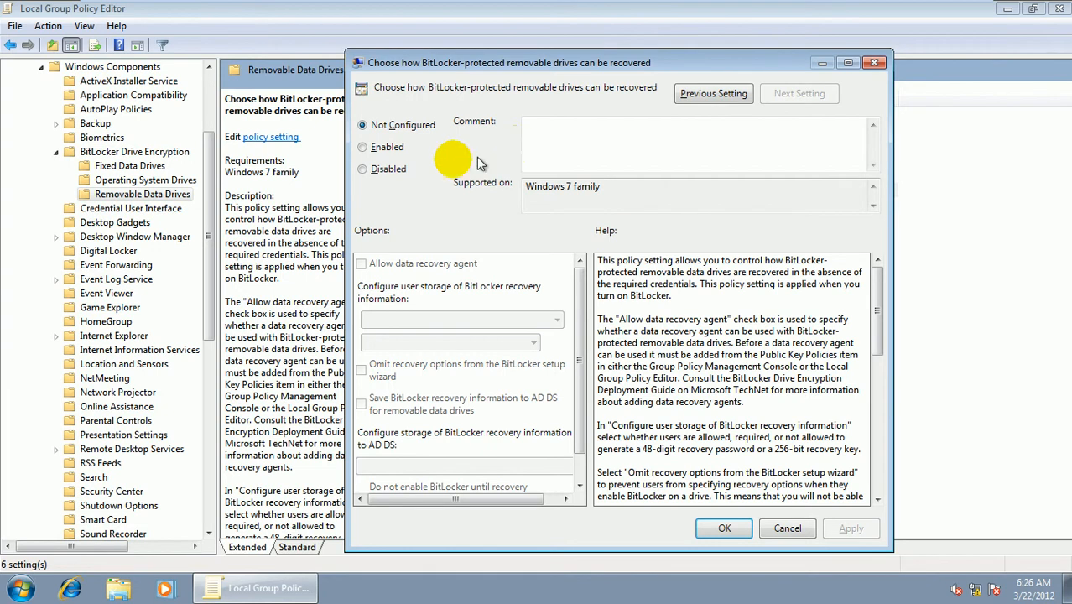
pyautogui.click(385, 147)
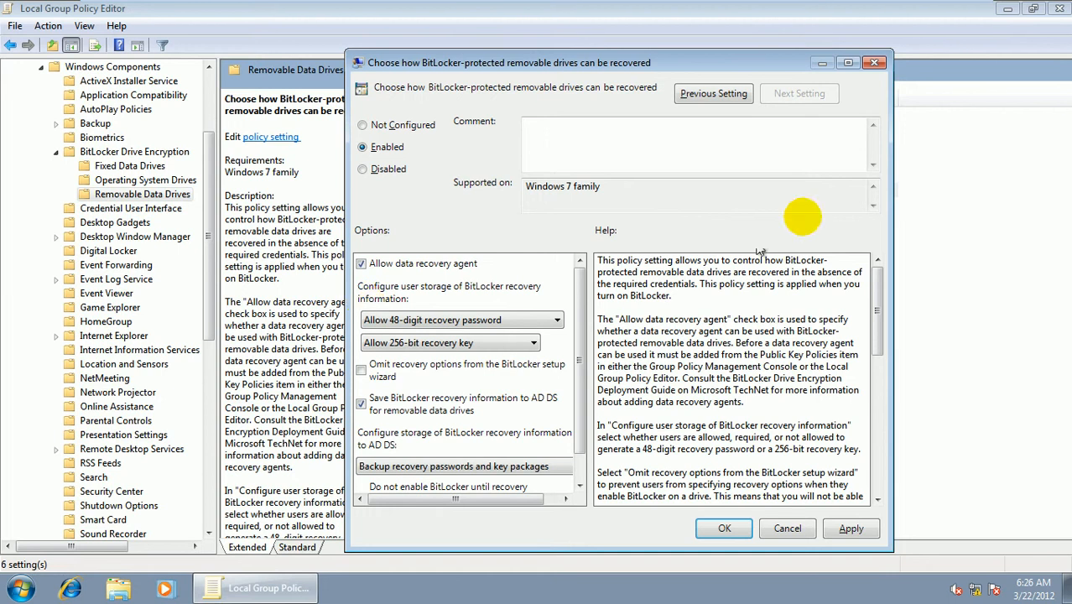
pyautogui.click(840, 530)
pyautogui.click(711, 529)
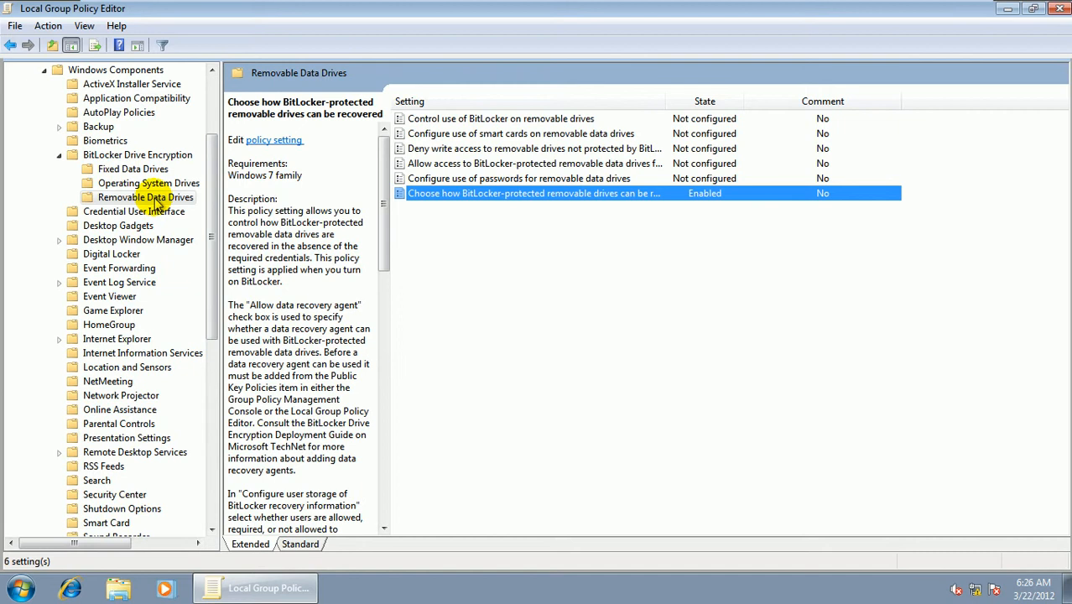
# - Return to the BitLocker Drive Encryption folder, select the organization's unique identifiers policy, and close the policy editor
pyautogui.click(113, 155)
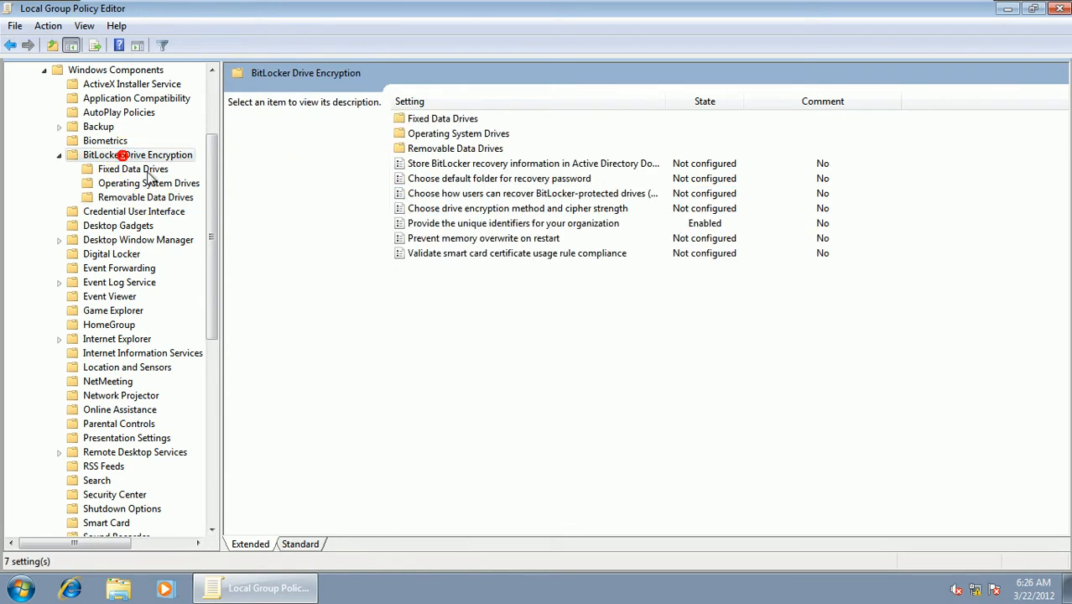
pyautogui.click(532, 227)
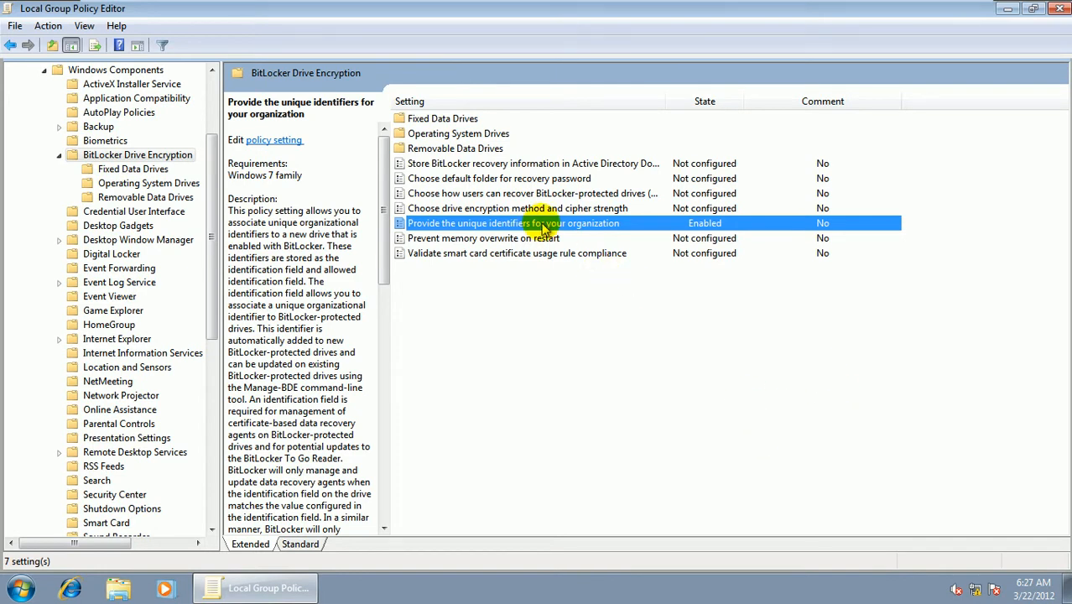
pyautogui.click(1058, 9)
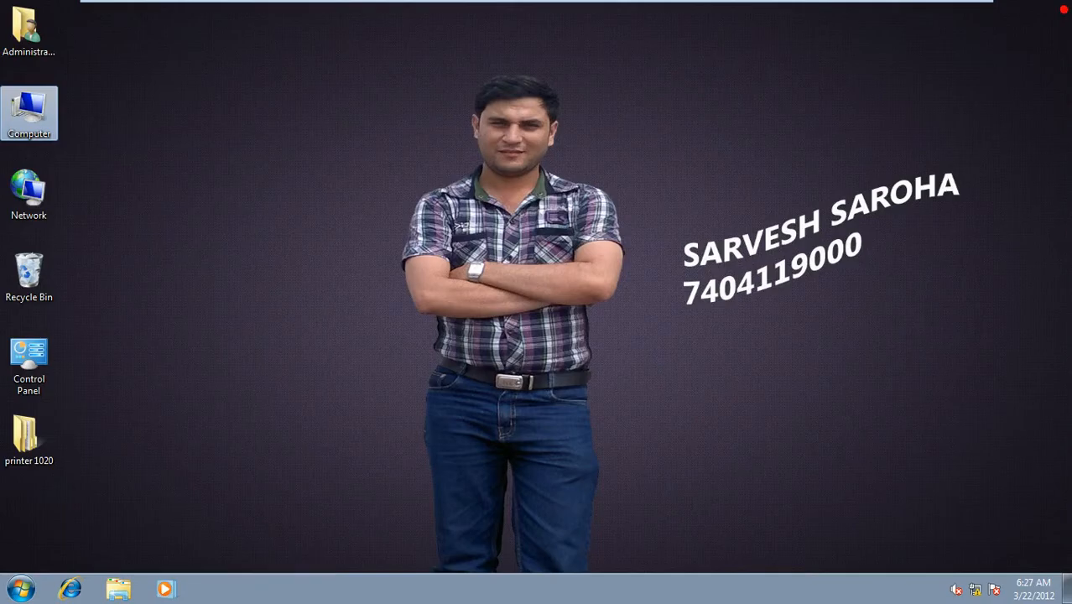
# - Open a Command Prompt by running cmd
pyautogui.click(20, 589)
pyautogui.click(228, 515)
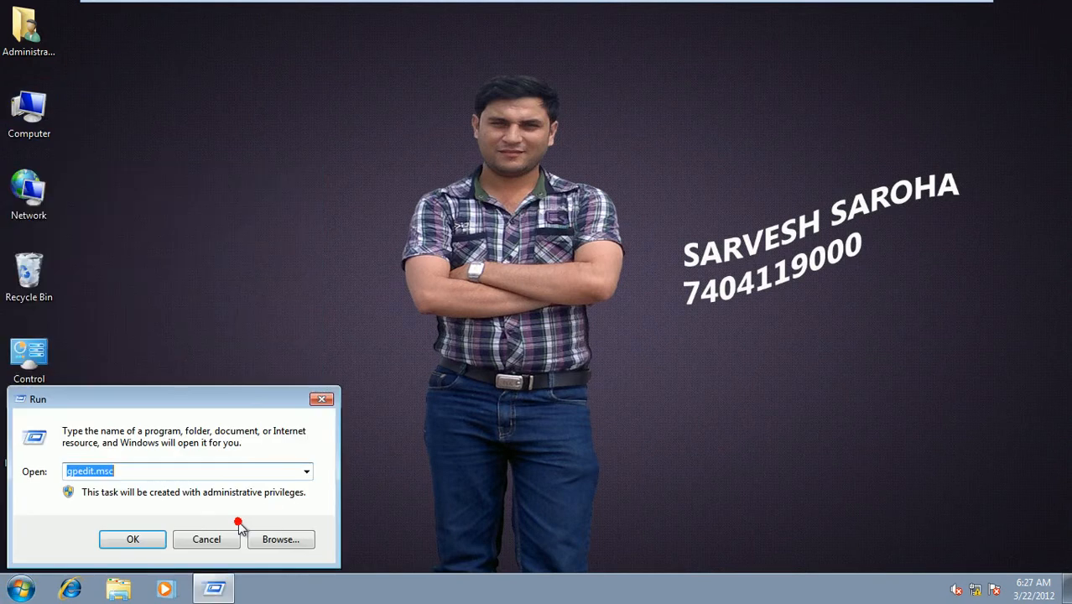
pyautogui.write('cmd')
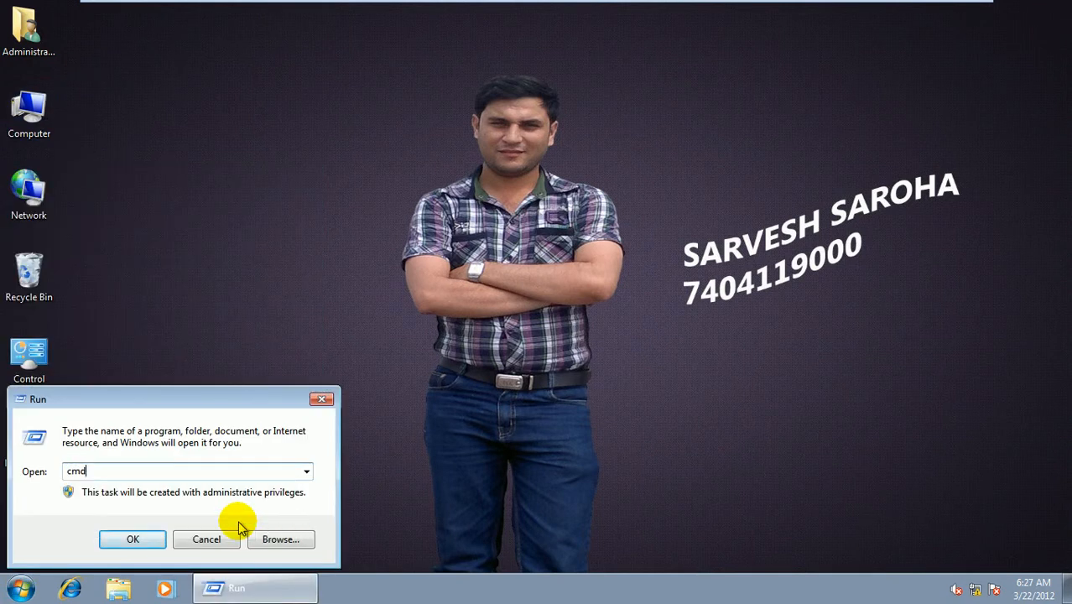
pyautogui.press('Return')
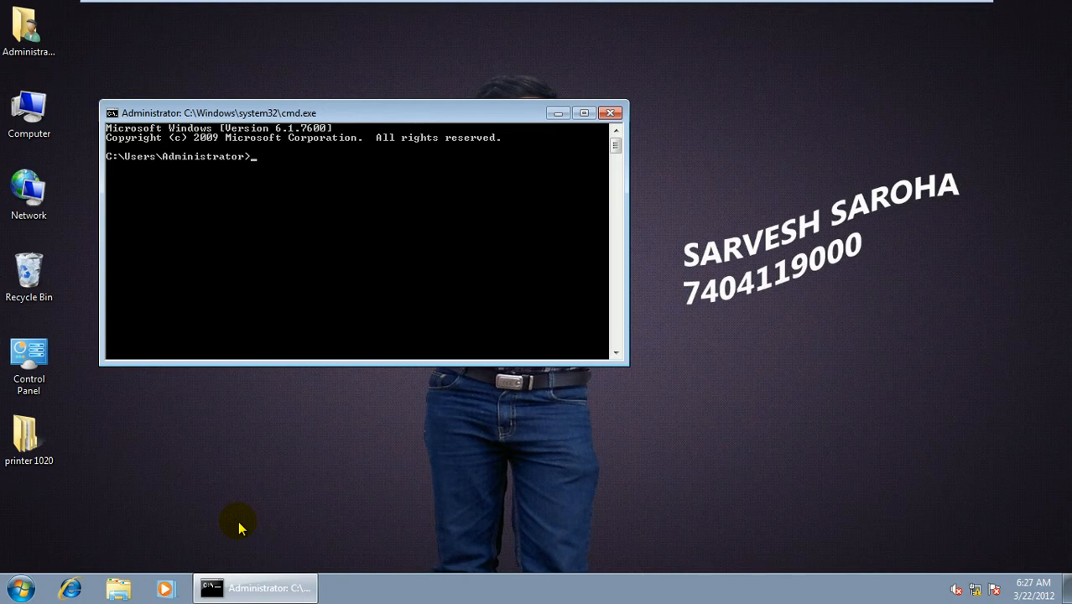
# - Try to set the BitLocker identifier with the command manage-bde-setidentifier
pyautogui.write('manage-bde-setidentifier')
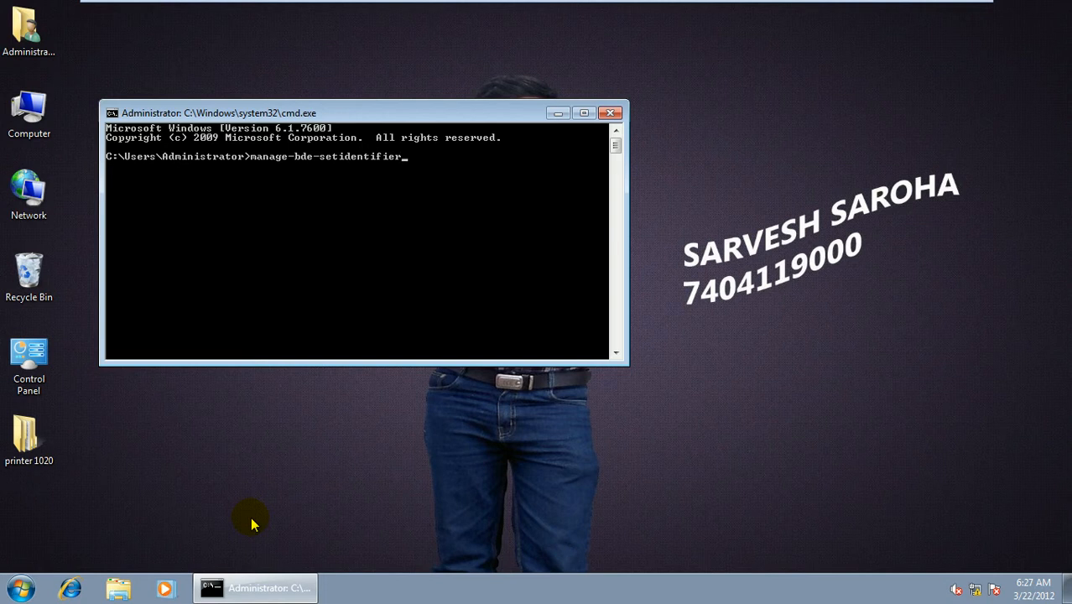
pyautogui.press('Return')
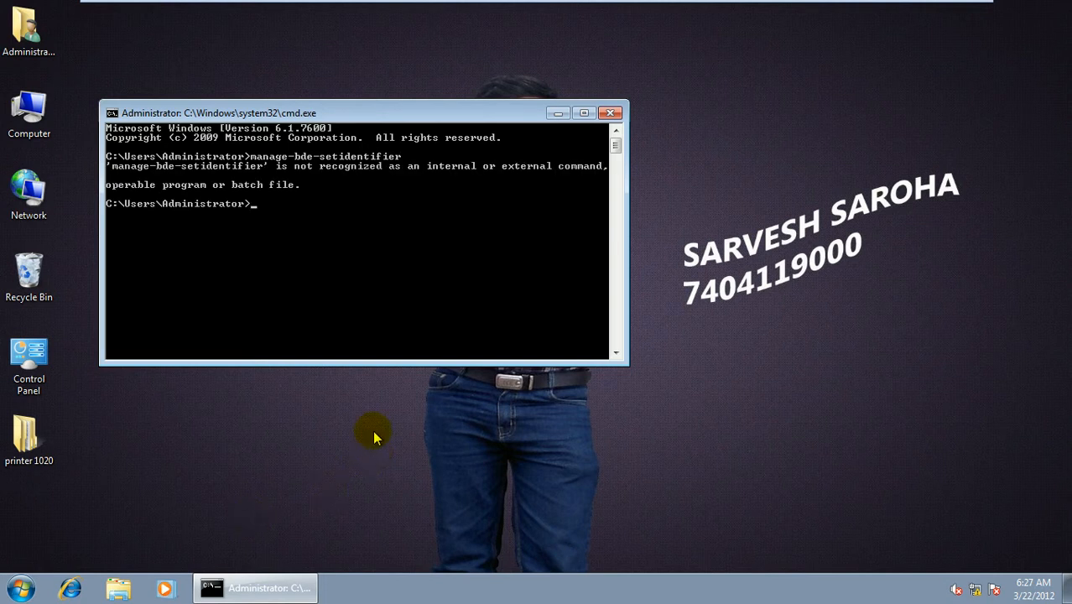
# - Close the Command Prompt with the exit command and clear the selection on the desktop
pyautogui.write('exit')
pyautogui.press('Return')
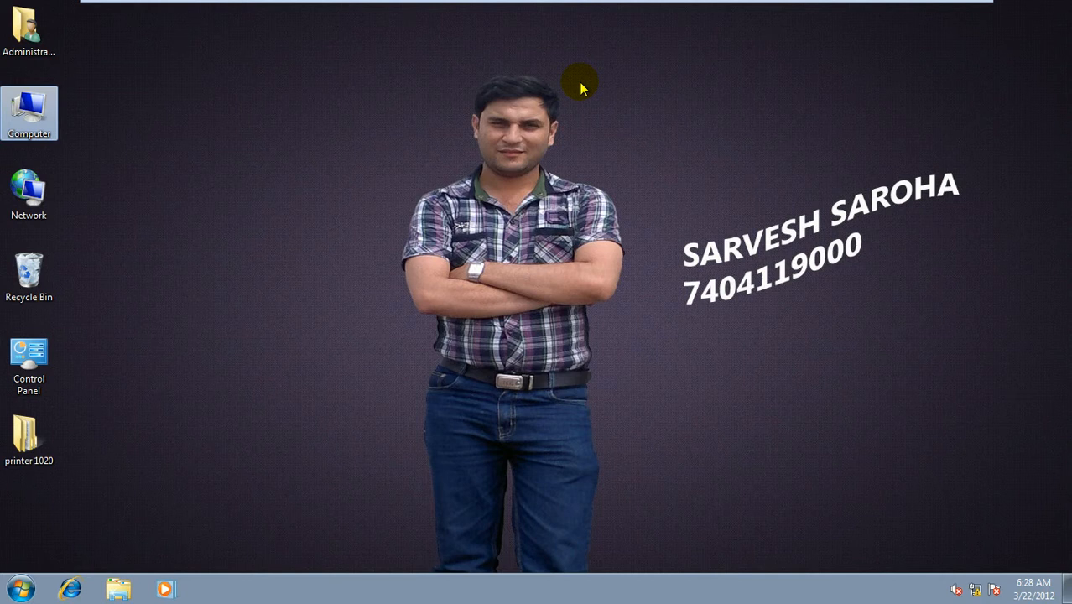
pyautogui.click(701, 213)
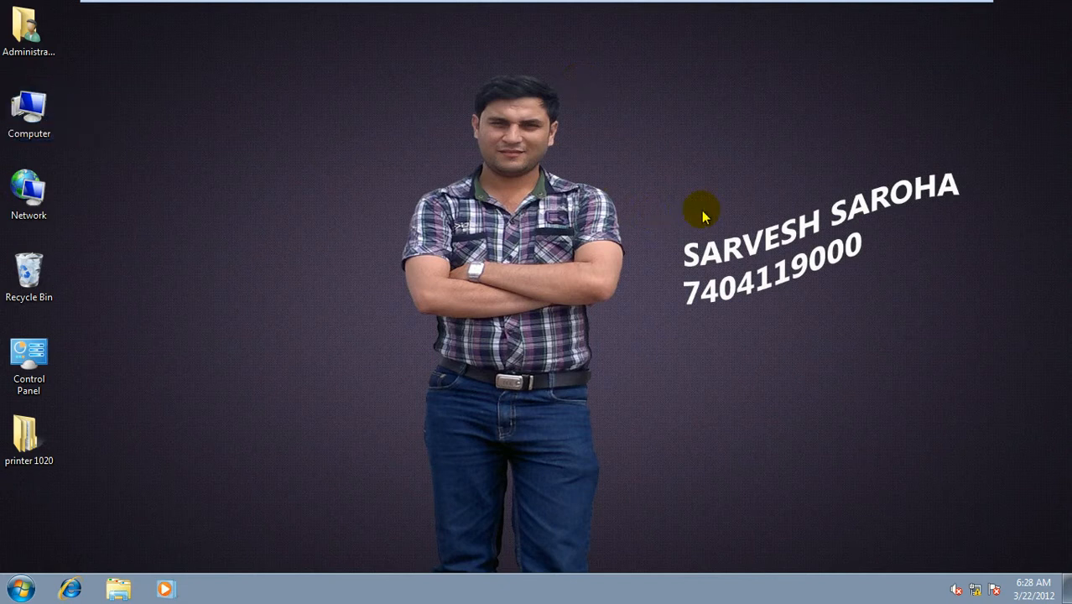